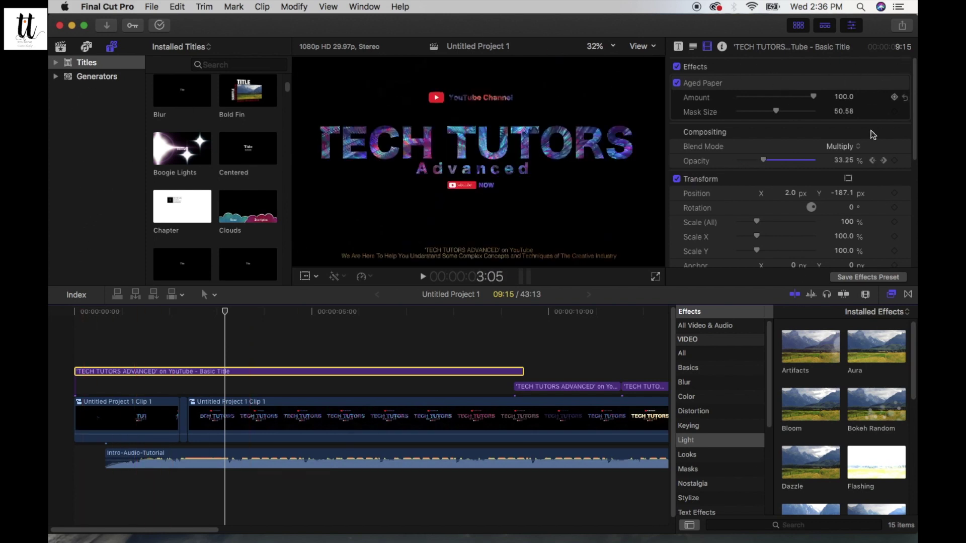
Step: Move the playhead back to replay part of the title animation, then show the File menu
{"action": "left_click", "coordinate": [188, 333]}
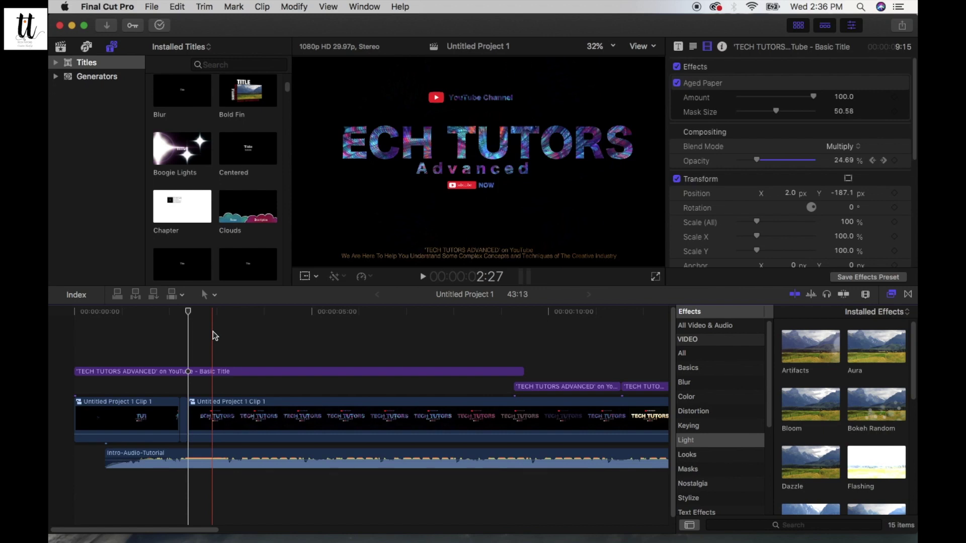
{"action": "left_click", "coordinate": [151, 7]}
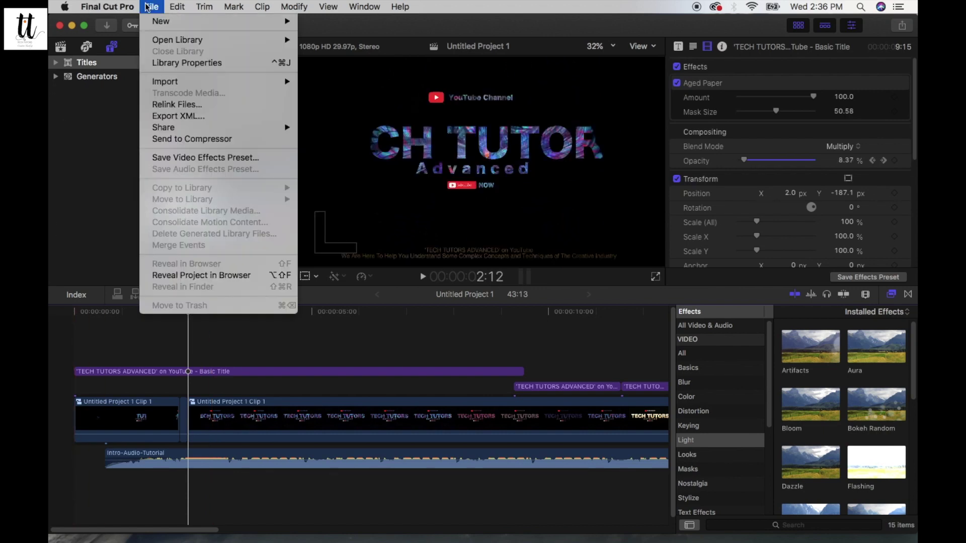
Step: Start a new project named 'Tutorial 1' at 1080p HD, 1920x1080, 29.97p
{"action": "mouse_move", "coordinate": [258, 21]}
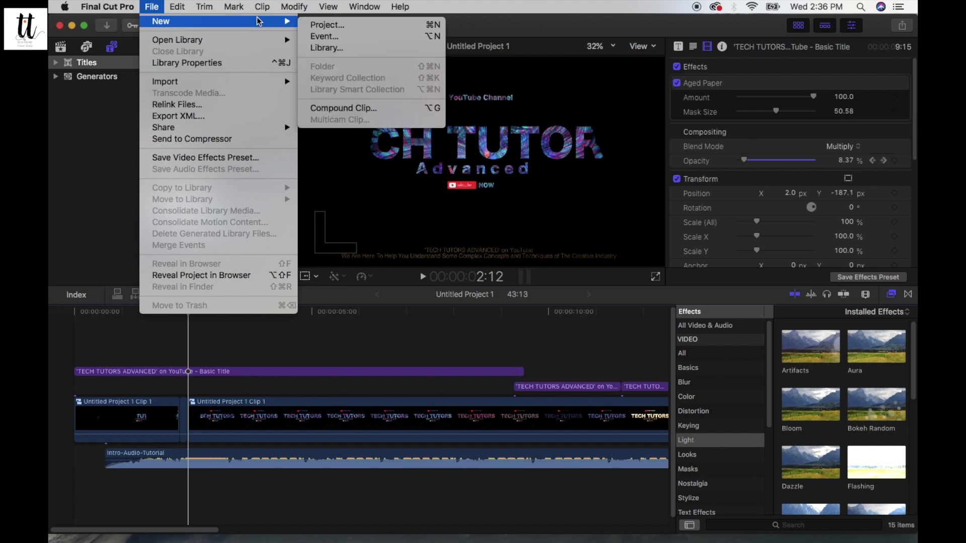
{"action": "left_click", "coordinate": [322, 25]}
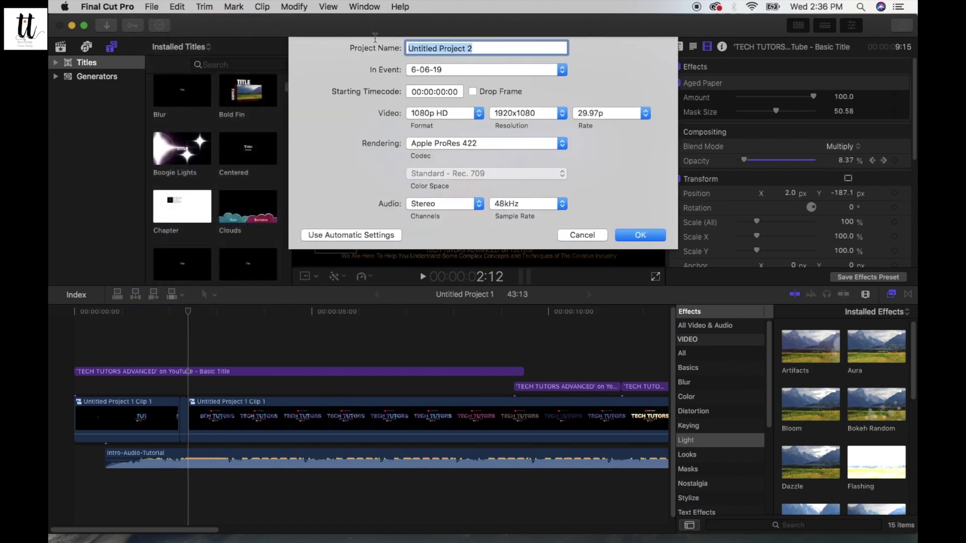
{"action": "type", "text": "Tutorial 1"}
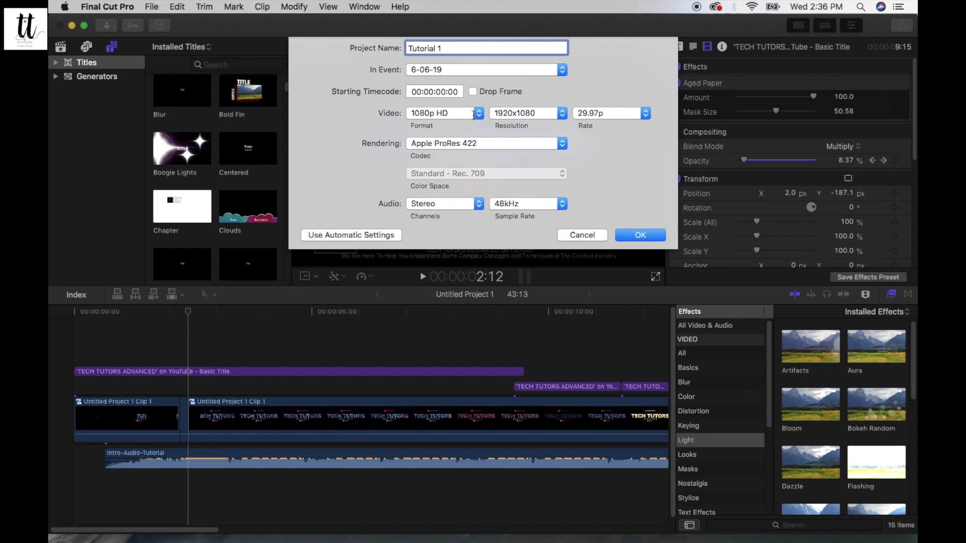
{"action": "left_click", "coordinate": [478, 114]}
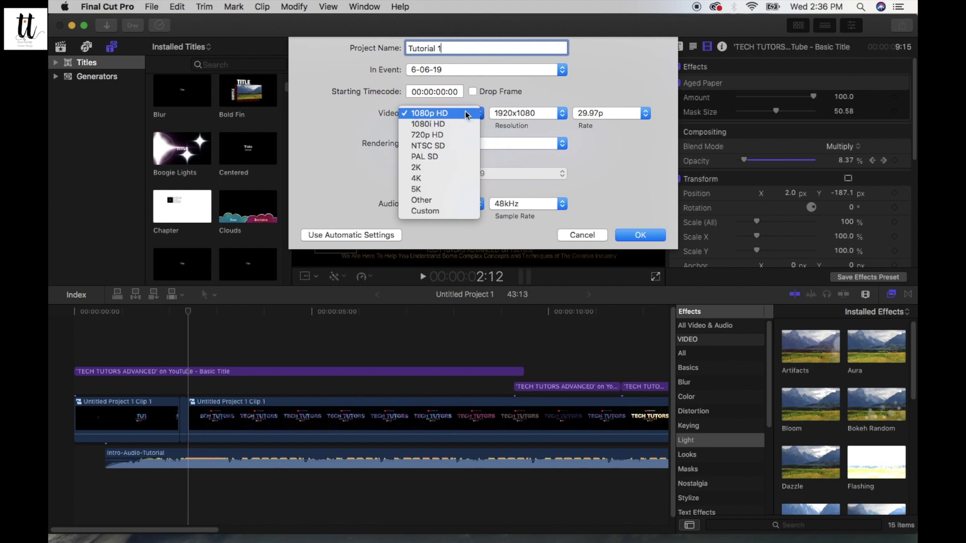
{"action": "left_click", "coordinate": [466, 113]}
{"action": "left_click", "coordinate": [562, 114]}
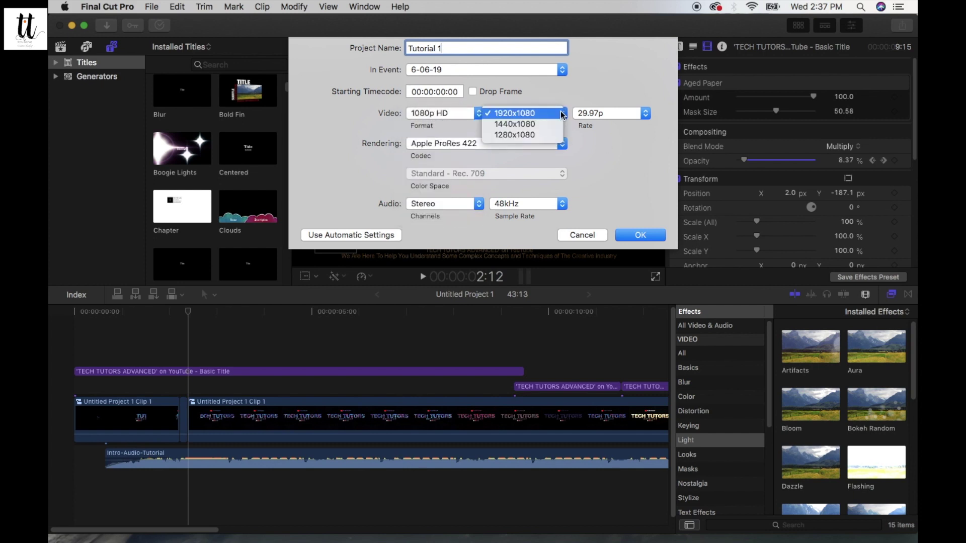
{"action": "left_click", "coordinate": [579, 144]}
{"action": "left_click", "coordinate": [645, 113]}
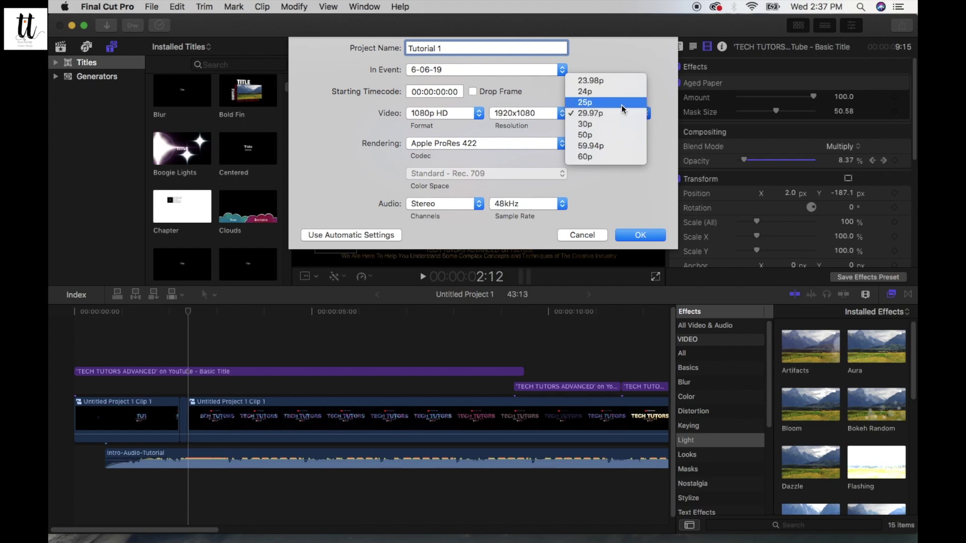
{"action": "left_click", "coordinate": [623, 113]}
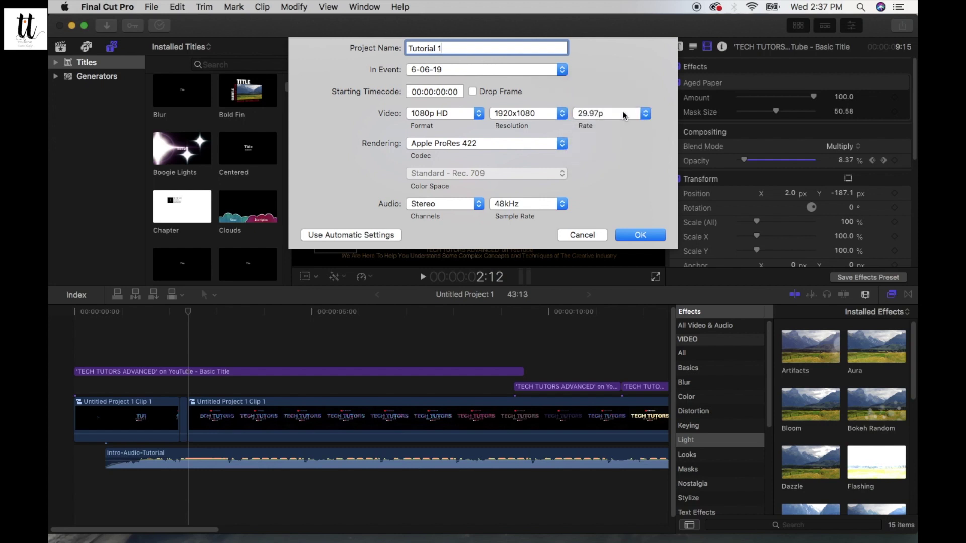
Step: Keep Apple ProRes 422 with stereo 48kHz audio and create the project
{"action": "left_click", "coordinate": [562, 146]}
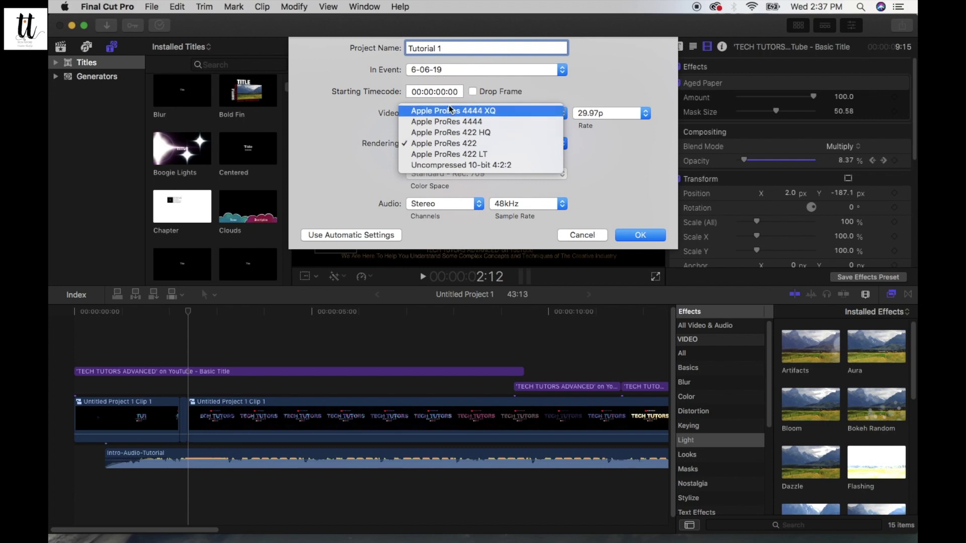
{"action": "left_click", "coordinate": [549, 146]}
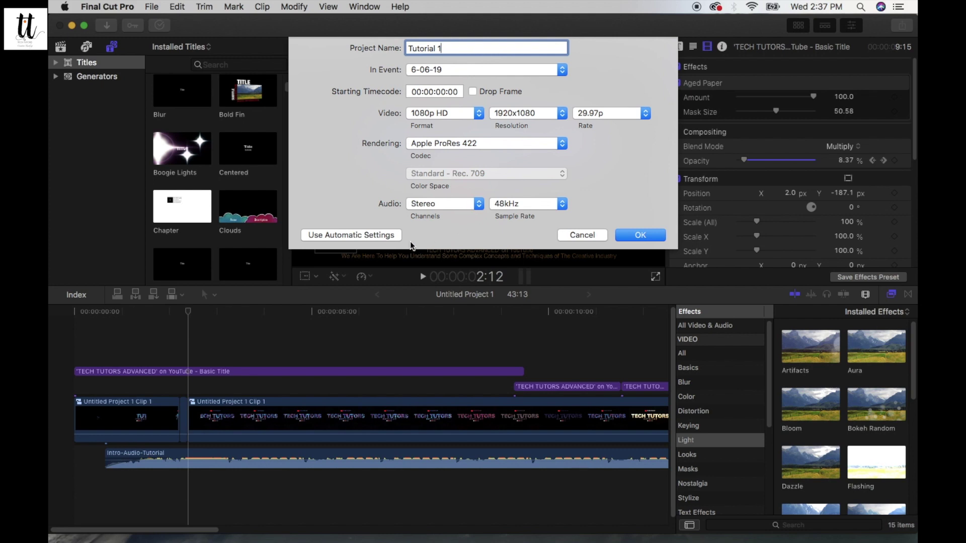
{"action": "left_click", "coordinate": [480, 204]}
{"action": "left_click", "coordinate": [481, 207]}
{"action": "left_click", "coordinate": [479, 203]}
{"action": "left_click", "coordinate": [480, 207]}
{"action": "left_click", "coordinate": [561, 204]}
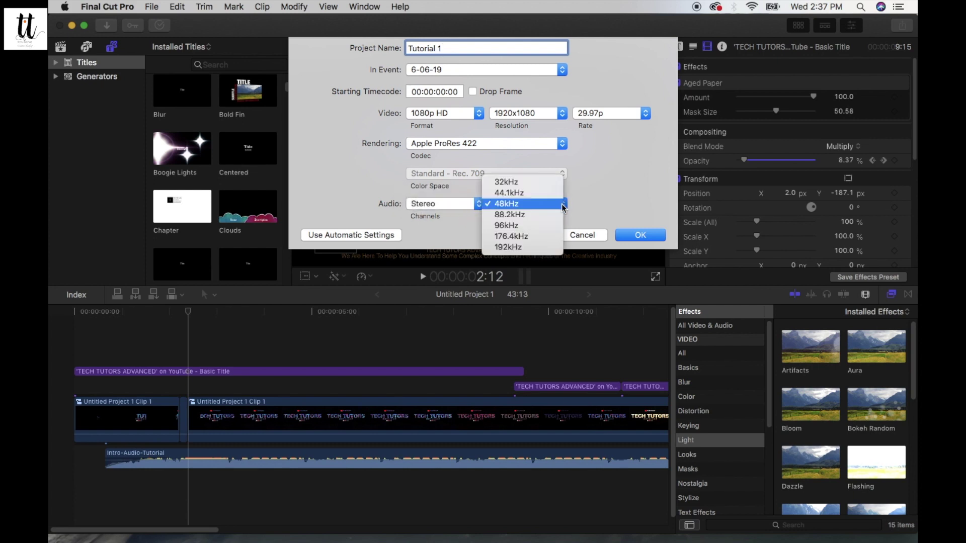
{"action": "left_click", "coordinate": [604, 210]}
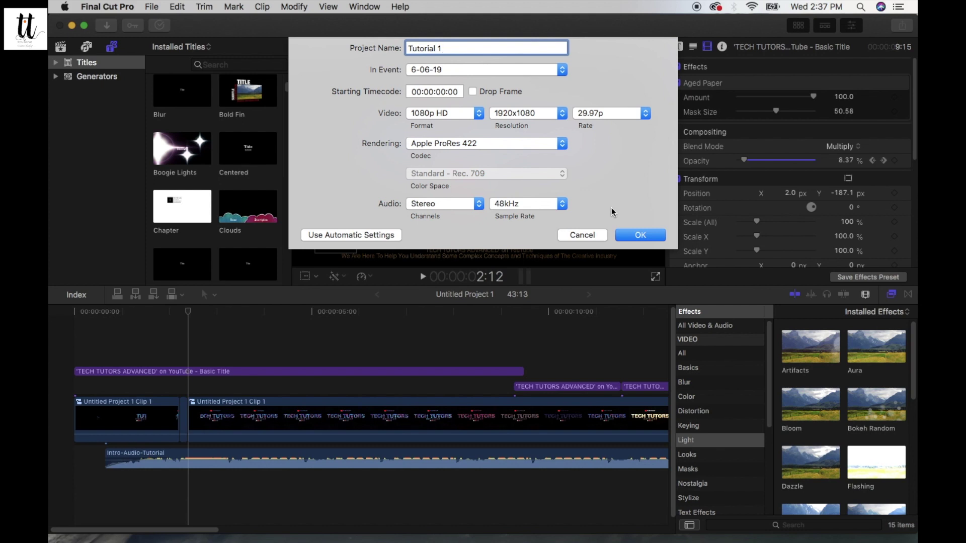
{"action": "left_click", "coordinate": [633, 236]}
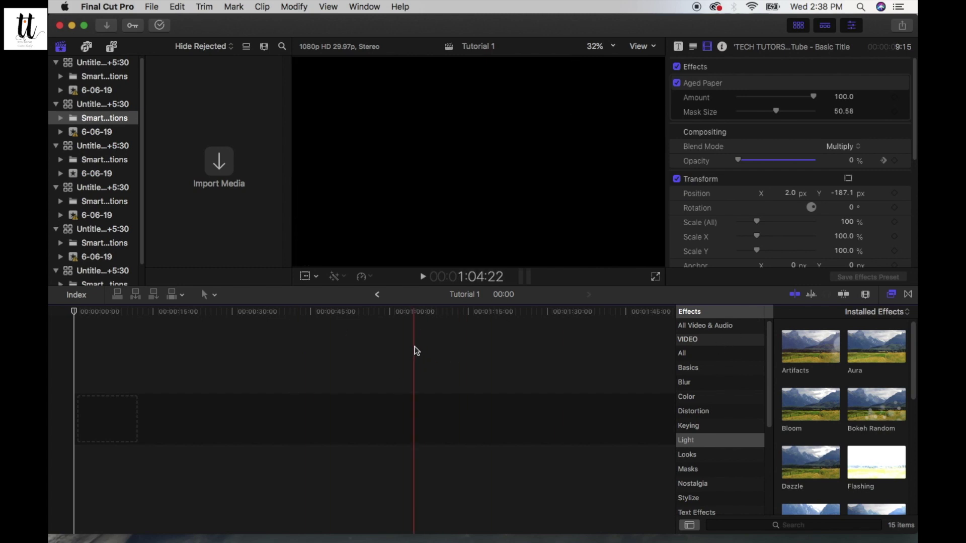
Step: Drag 'View of Earth at Night from Space.mp4' from the Videos folder into the timeline
{"action": "mouse_move", "coordinate": [296, 534]}
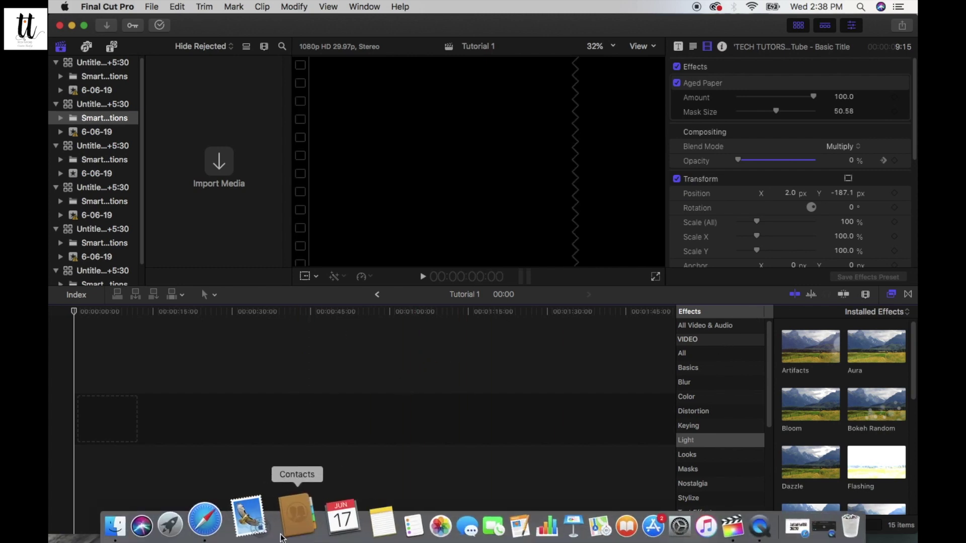
{"action": "left_click", "coordinate": [160, 529]}
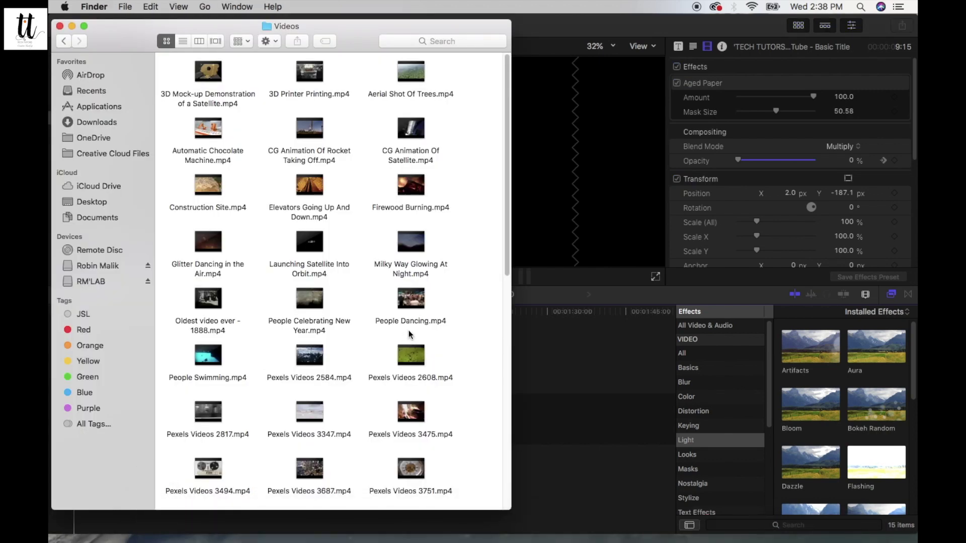
{"action": "scroll", "coordinate": [411, 352], "scroll_direction": "down", "scroll_amount": 5}
{"action": "scroll", "coordinate": [410, 352], "scroll_direction": "down", "scroll_amount": 10}
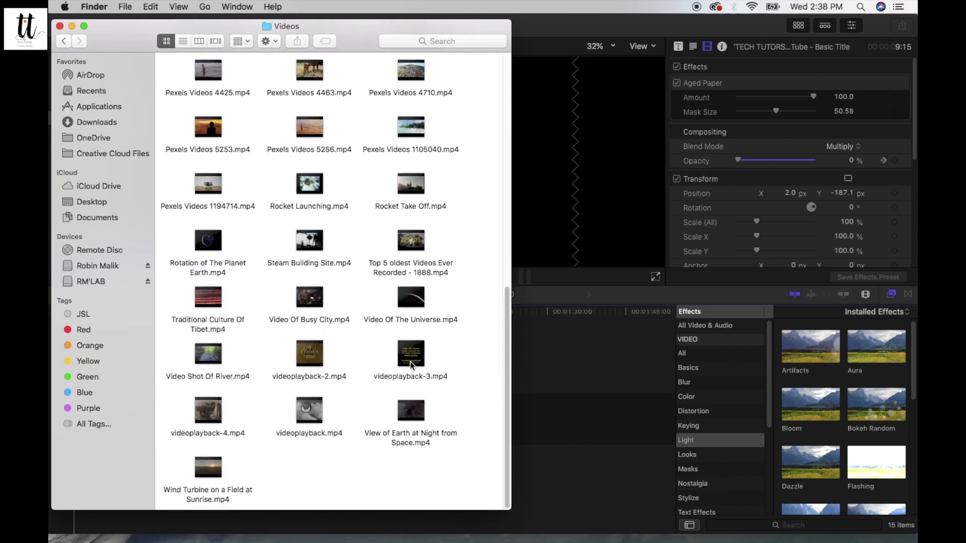
{"action": "scroll", "coordinate": [382, 339], "scroll_direction": "up", "scroll_amount": 4}
{"action": "scroll", "coordinate": [381, 339], "scroll_direction": "up", "scroll_amount": 4}
{"action": "scroll", "coordinate": [304, 443], "scroll_direction": "down", "scroll_amount": 8}
{"action": "left_click_drag", "start_coordinate": [410, 419], "coordinate": [531, 425]}
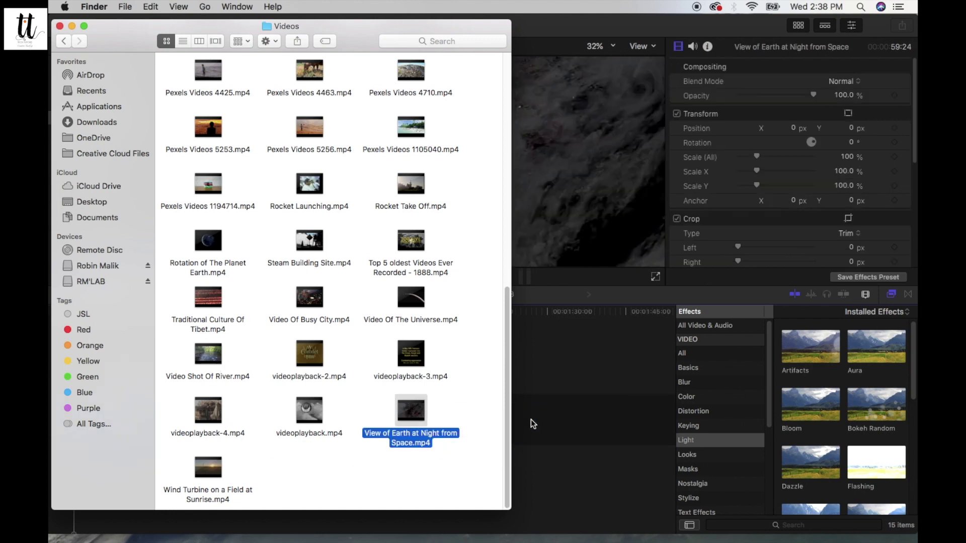
{"action": "left_click", "coordinate": [534, 419]}
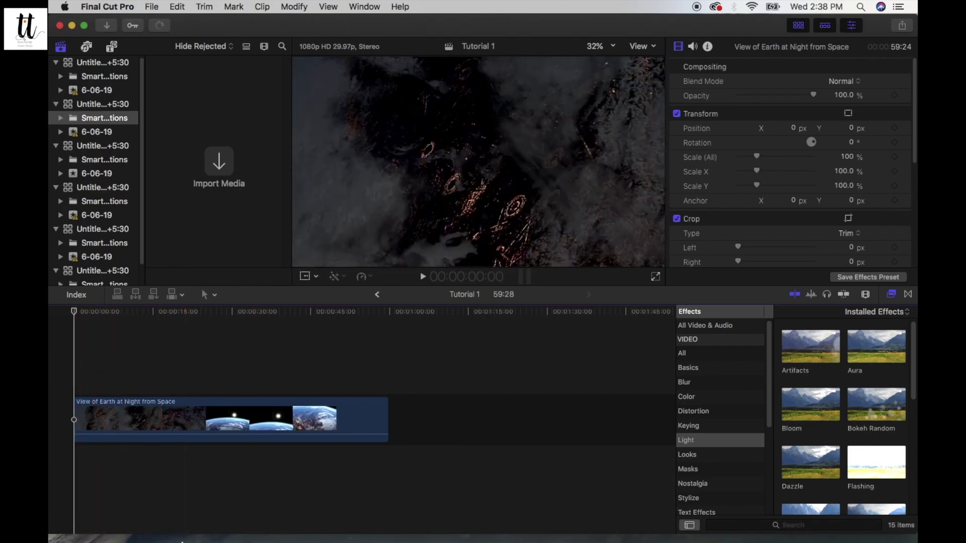
Step: Browse the Videos folder for more footage, then bring Final Cut Pro back to front
{"action": "mouse_move", "coordinate": [182, 541]}
{"action": "left_click", "coordinate": [140, 520]}
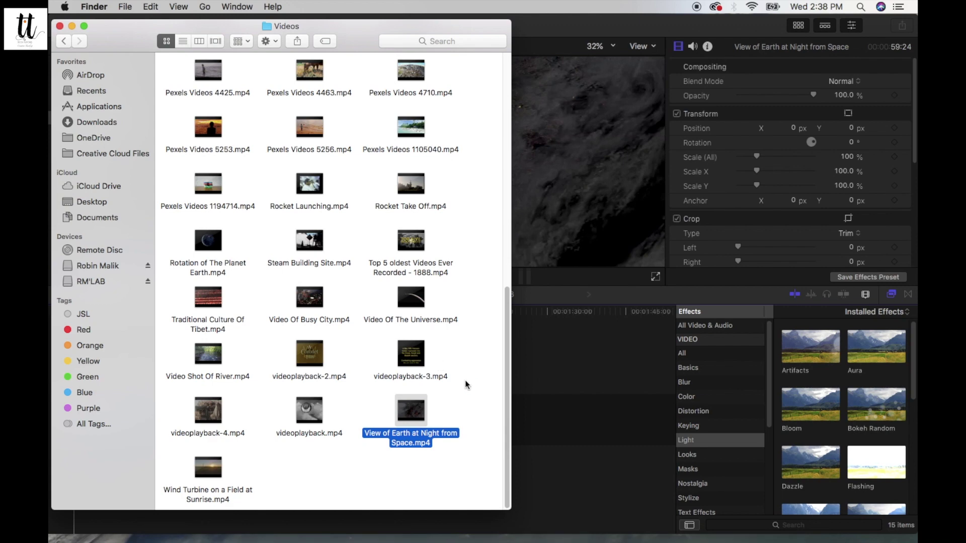
{"action": "scroll", "coordinate": [457, 351], "scroll_direction": "up", "scroll_amount": 3}
{"action": "scroll", "coordinate": [457, 351], "scroll_direction": "up", "scroll_amount": 2}
{"action": "scroll", "coordinate": [457, 351], "scroll_direction": "up", "scroll_amount": 2}
{"action": "scroll", "coordinate": [458, 351], "scroll_direction": "down", "scroll_amount": 8}
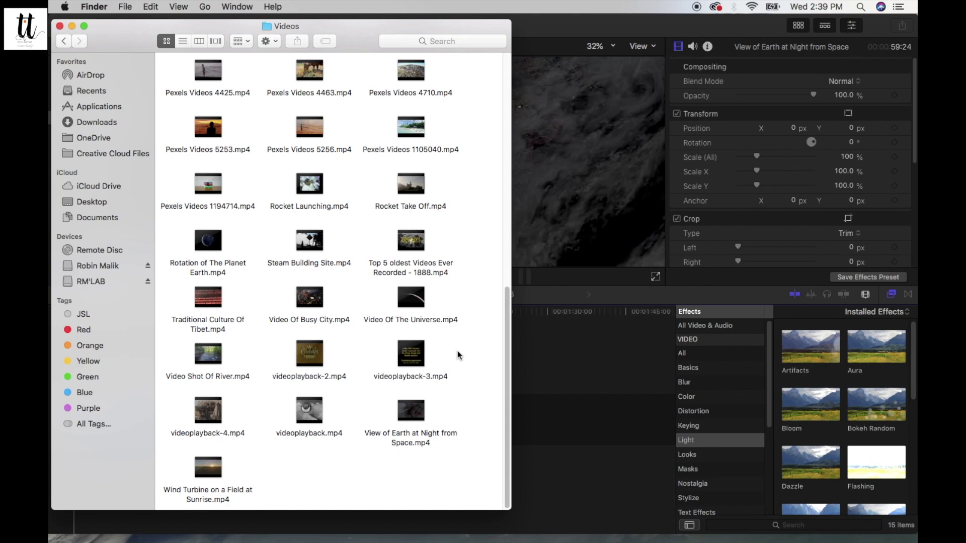
{"action": "scroll", "coordinate": [458, 351], "scroll_direction": "up", "scroll_amount": 5}
{"action": "scroll", "coordinate": [458, 351], "scroll_direction": "up", "scroll_amount": 5}
{"action": "scroll", "coordinate": [457, 351], "scroll_direction": "up", "scroll_amount": 2}
{"action": "scroll", "coordinate": [457, 351], "scroll_direction": "down", "scroll_amount": 5}
{"action": "scroll", "coordinate": [457, 351], "scroll_direction": "down", "scroll_amount": 5}
{"action": "scroll", "coordinate": [457, 351], "scroll_direction": "down", "scroll_amount": 3}
{"action": "scroll", "coordinate": [457, 354], "scroll_direction": "down", "scroll_amount": 1}
{"action": "left_click", "coordinate": [624, 361]}
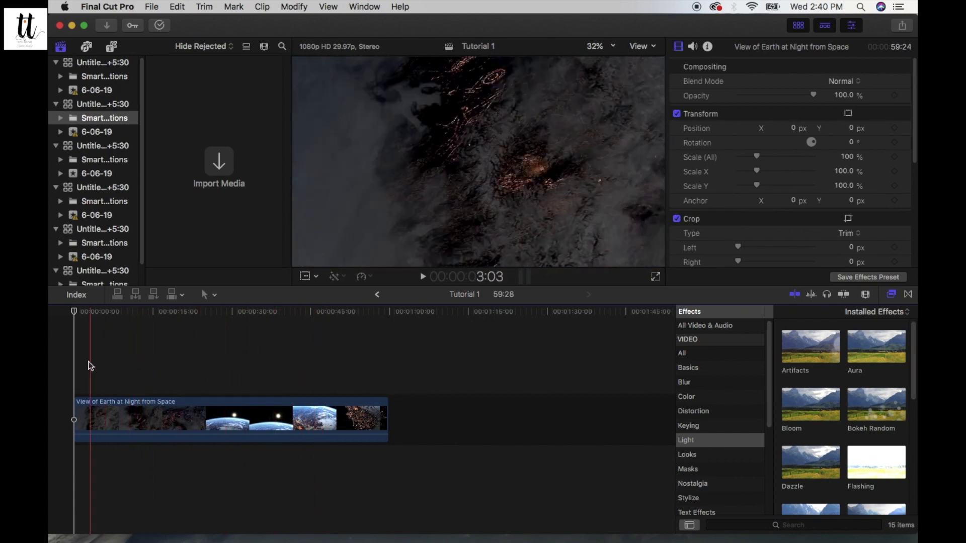
Step: Preview the Earth at Night clip at the one-minute mark and make the editor full screen
{"action": "left_click", "coordinate": [128, 411]}
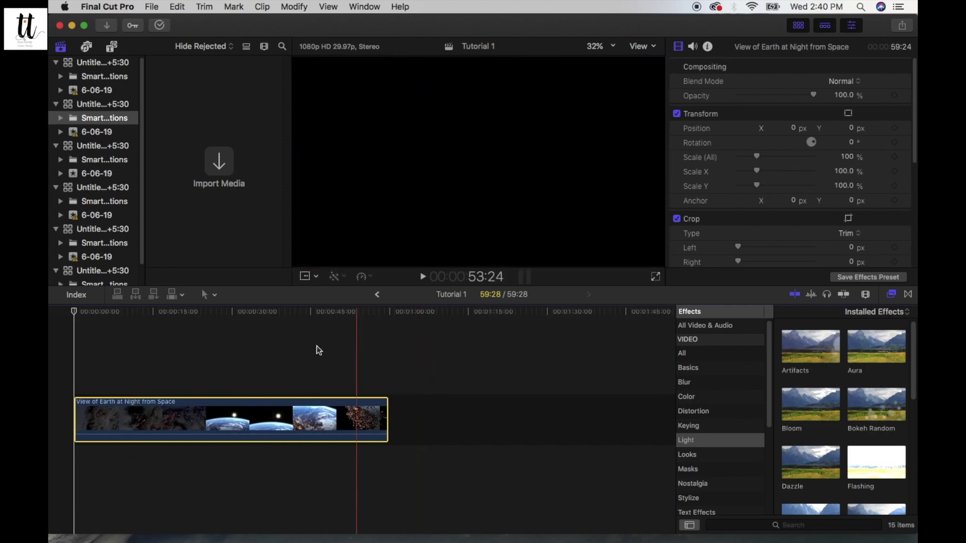
{"action": "left_click", "coordinate": [431, 473]}
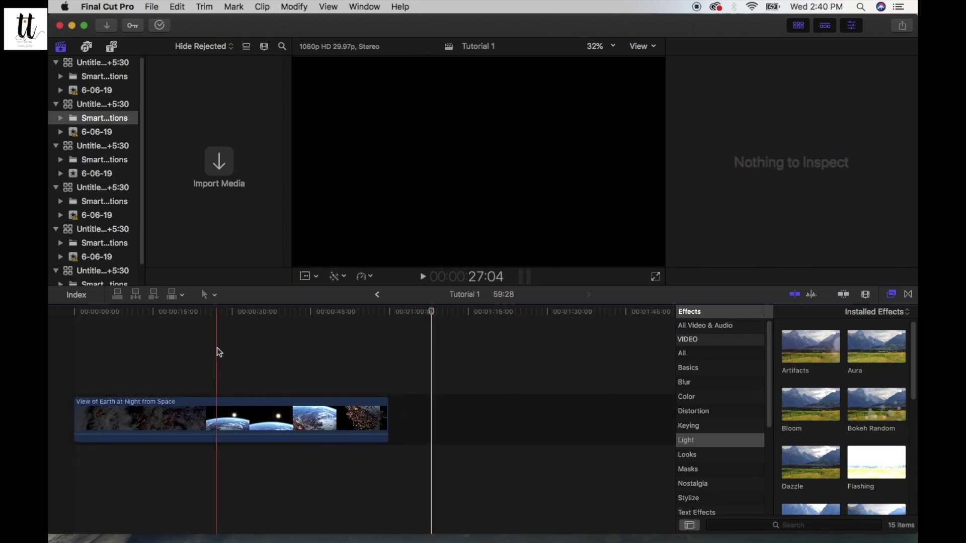
{"action": "left_click", "coordinate": [186, 421]}
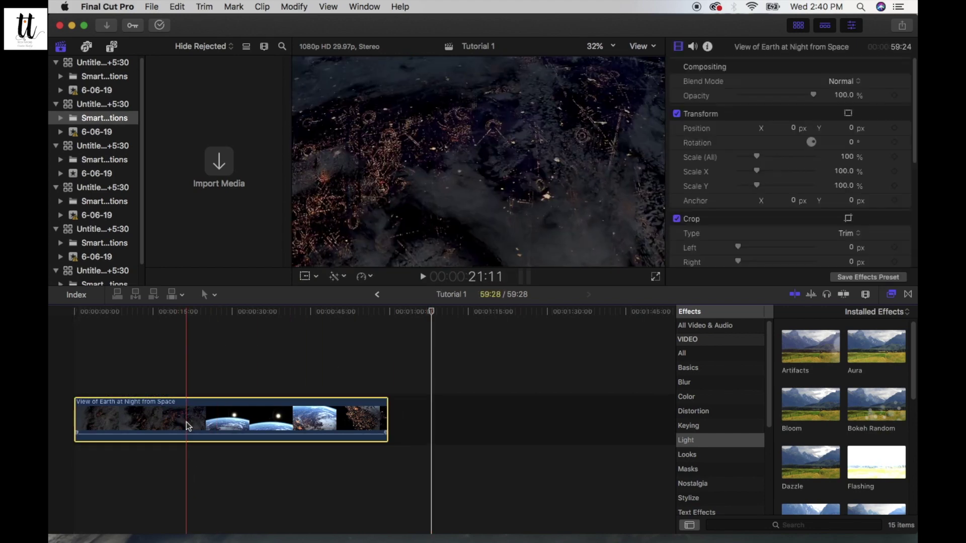
{"action": "left_click", "coordinate": [85, 26]}
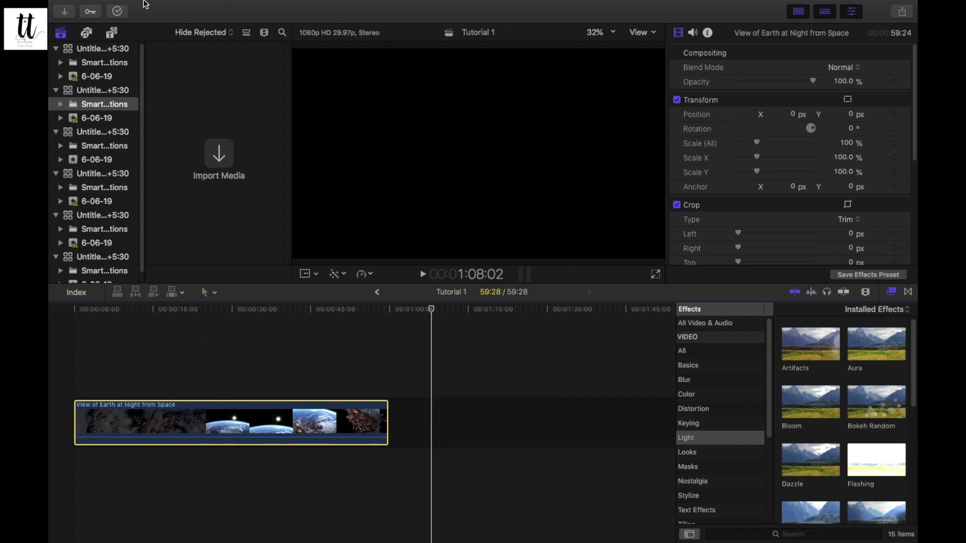
{"action": "mouse_move", "coordinate": [199, 4]}
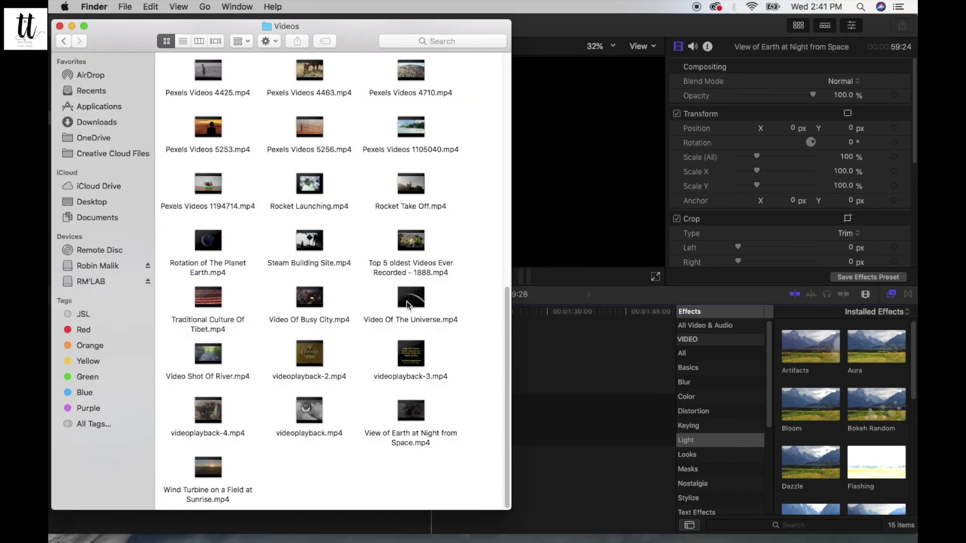
Step: Drag 'Video Of The Universe.mp4' in after the Earth clip, then reselect the Earth clip
{"action": "left_click", "coordinate": [409, 303]}
{"action": "left_click_drag", "start_coordinate": [409, 303], "coordinate": [548, 413]}
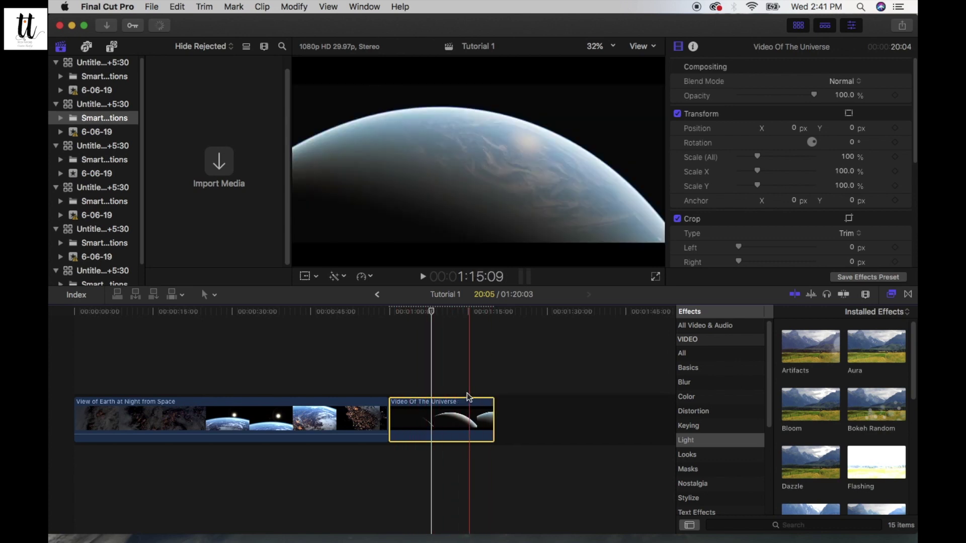
{"action": "left_click", "coordinate": [366, 476]}
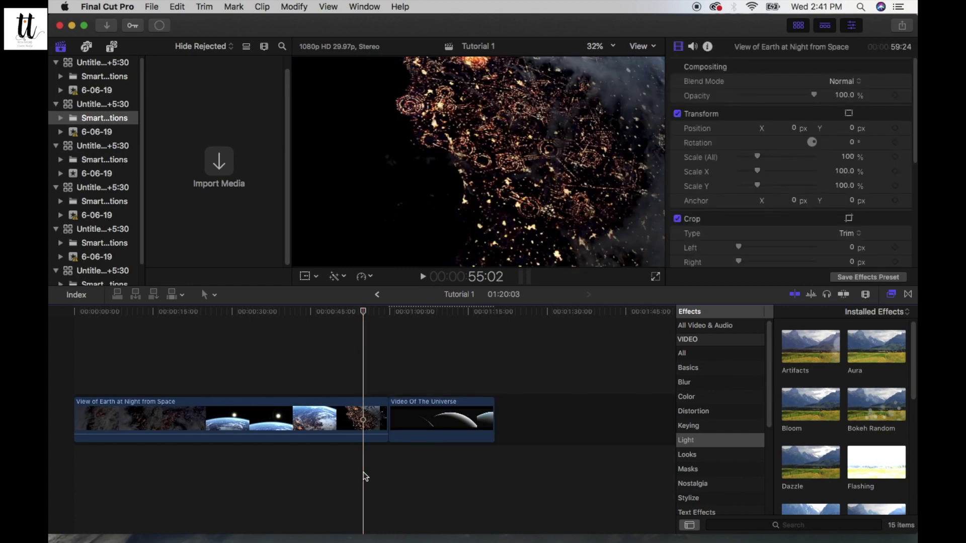
{"action": "left_click", "coordinate": [174, 425]}
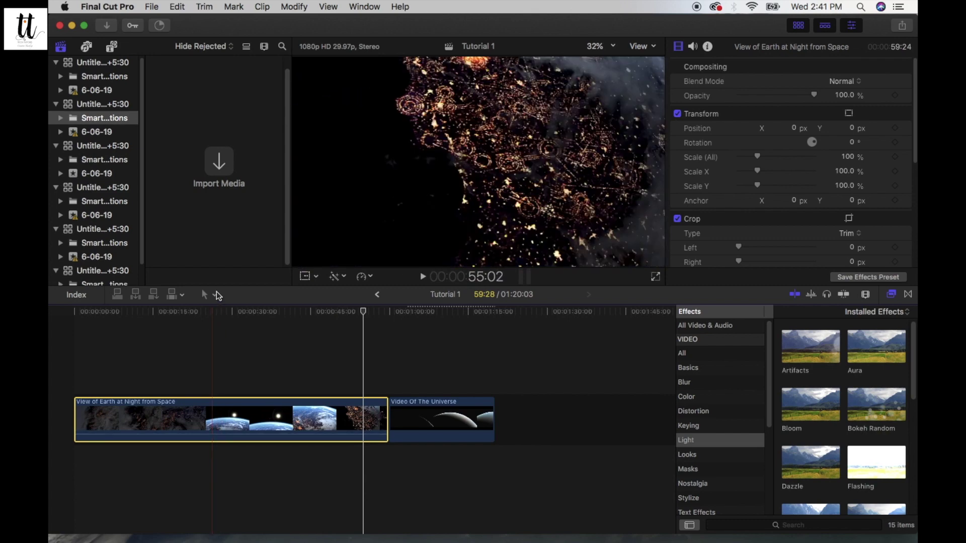
{"action": "left_click", "coordinate": [215, 296]}
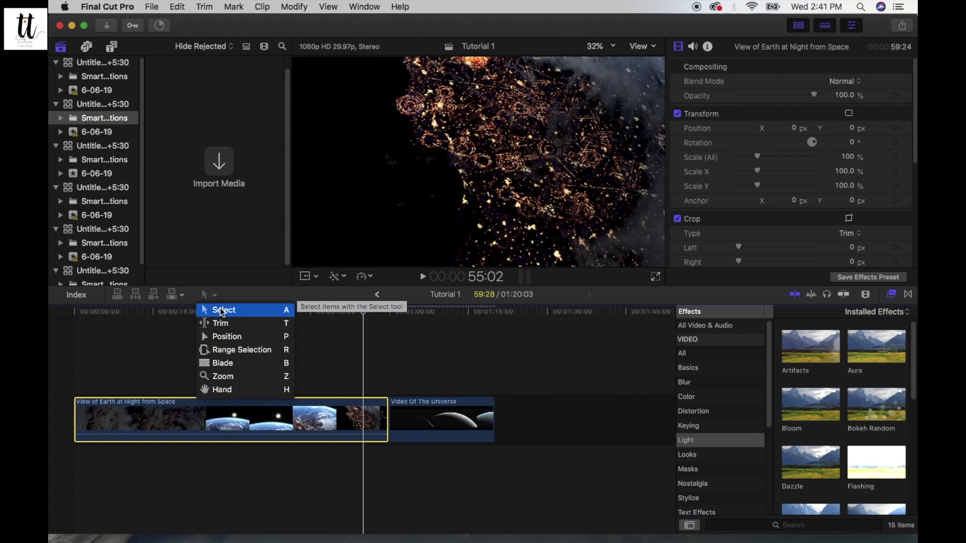
Step: Select the timeline clips and switch to the Blade tool
{"action": "left_click", "coordinate": [457, 418]}
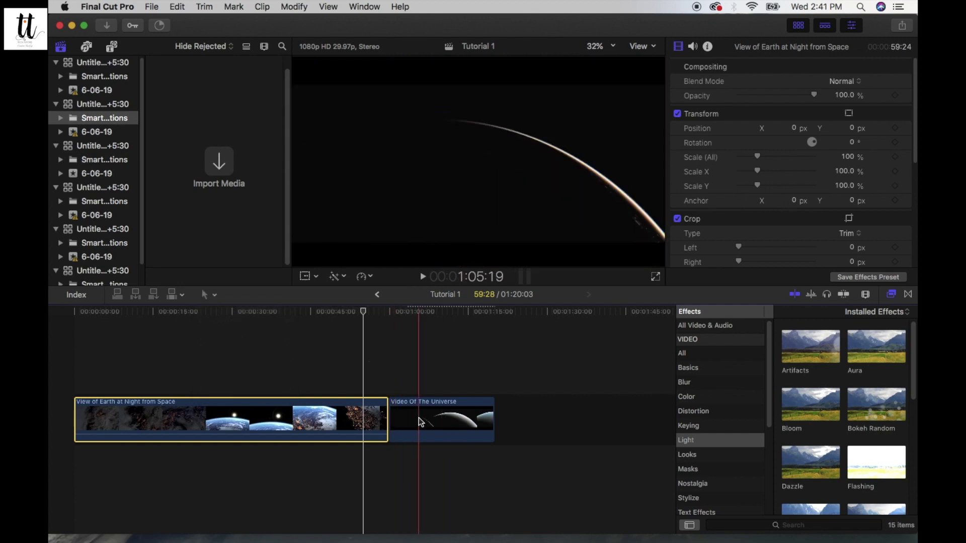
{"action": "left_click", "coordinate": [418, 417]}
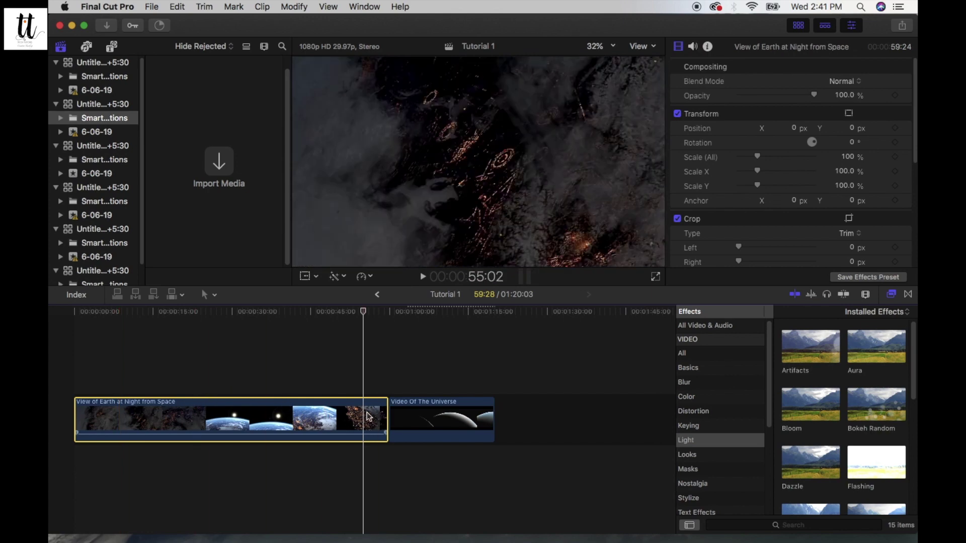
{"action": "left_click", "coordinate": [198, 418]}
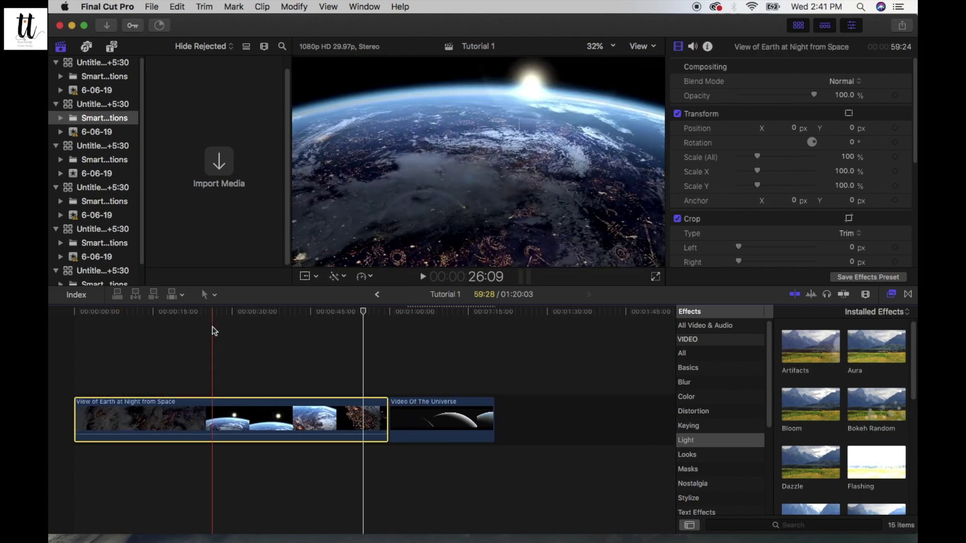
{"action": "left_click", "coordinate": [207, 295]}
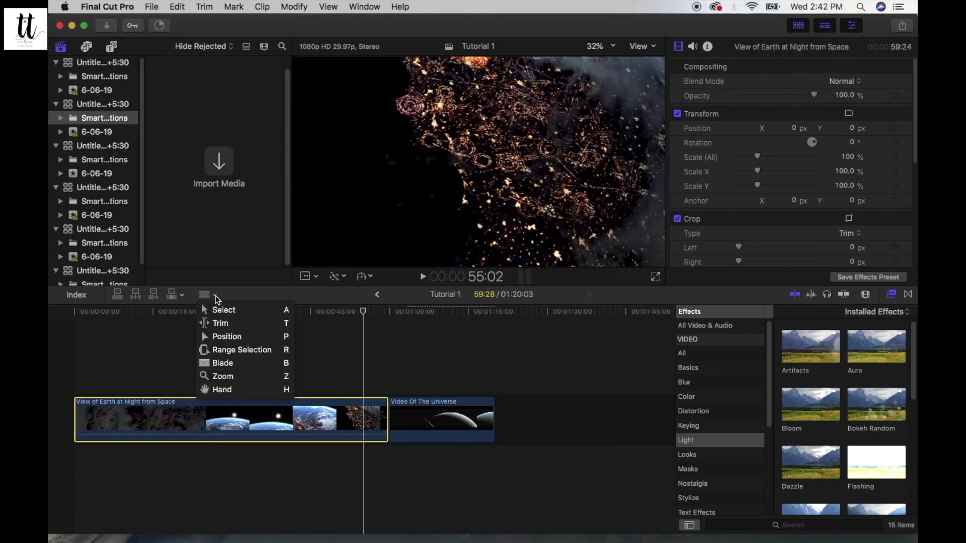
{"action": "left_click", "coordinate": [229, 363]}
Step: Cut the Earth clip into six pieces and the Universe clip into three, then return to Select
{"action": "left_click", "coordinate": [136, 418]}
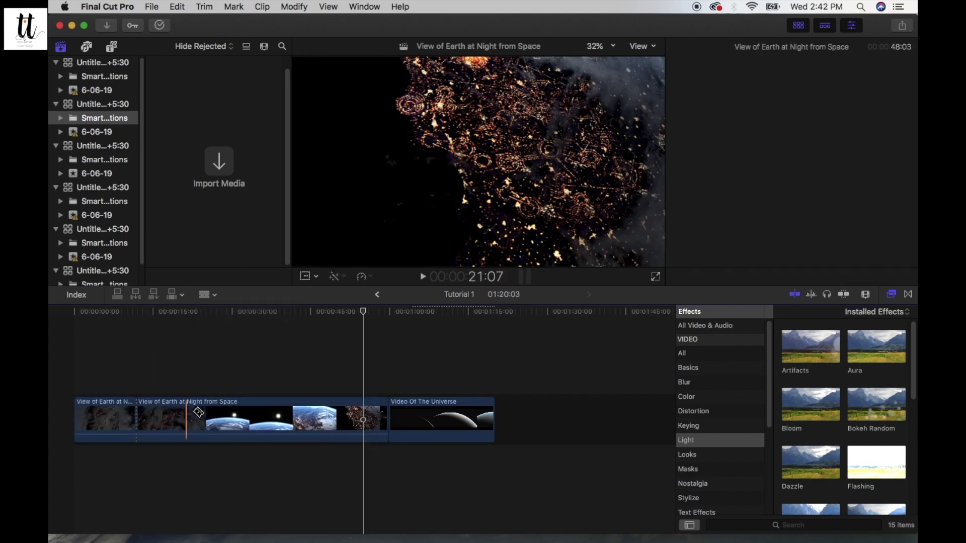
{"action": "left_click", "coordinate": [194, 418]}
{"action": "left_click", "coordinate": [245, 418]}
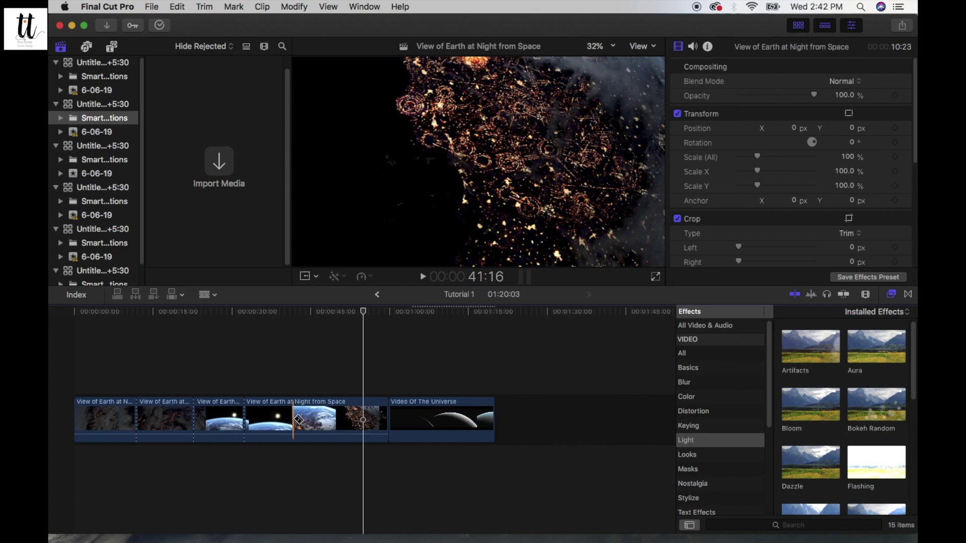
{"action": "left_click", "coordinate": [302, 419]}
{"action": "left_click", "coordinate": [347, 419]}
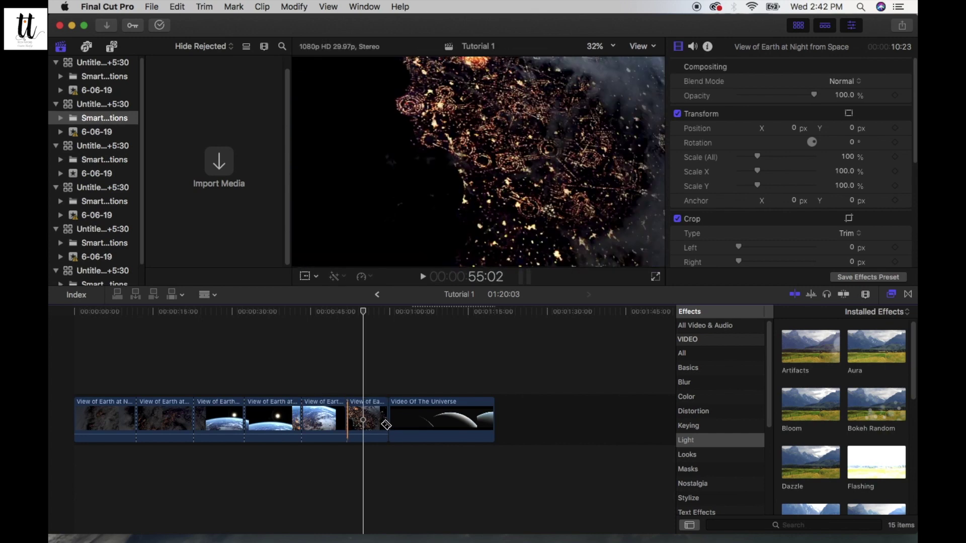
{"action": "left_click", "coordinate": [432, 422]}
{"action": "left_click", "coordinate": [471, 422]}
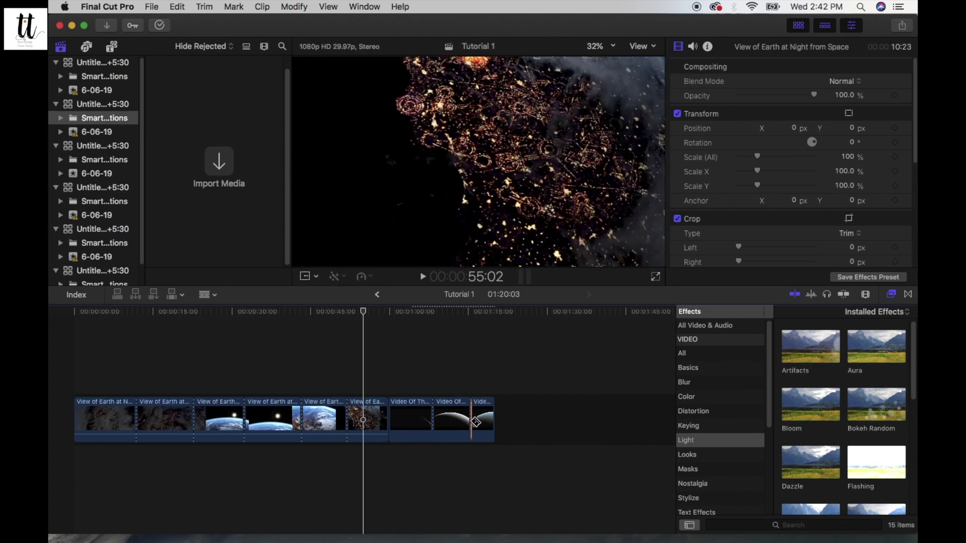
{"action": "key", "text": "a"}
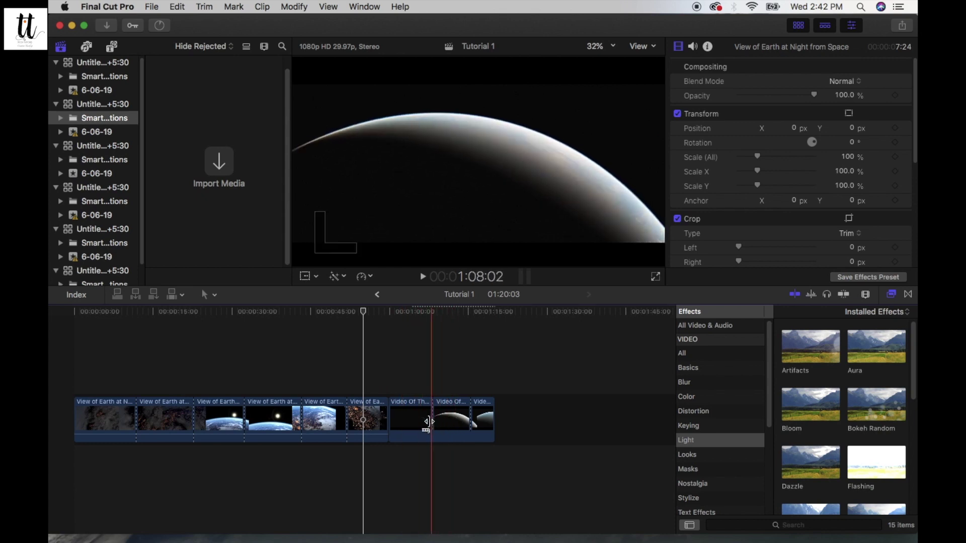
{"action": "left_click_drag", "start_coordinate": [415, 420], "coordinate": [197, 421]}
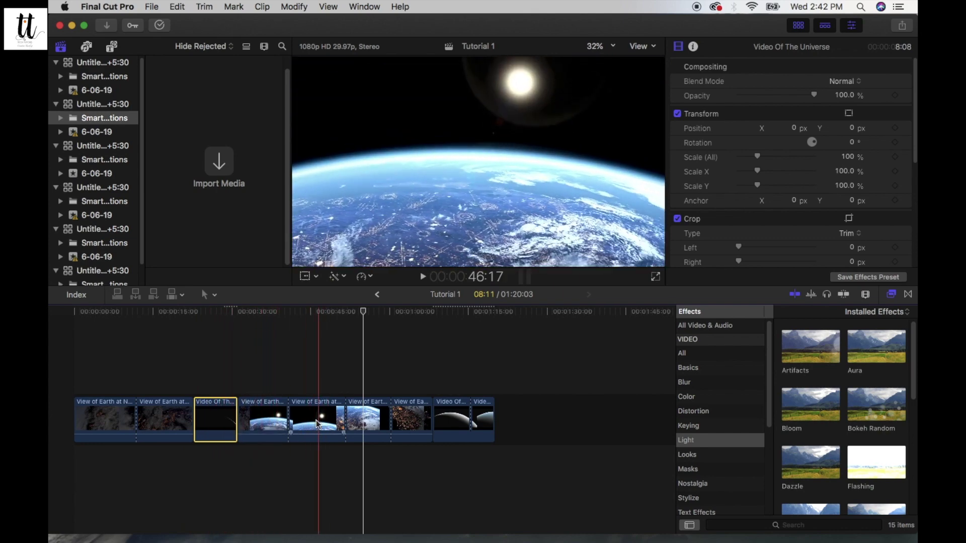
{"action": "key", "text": "super+z"}
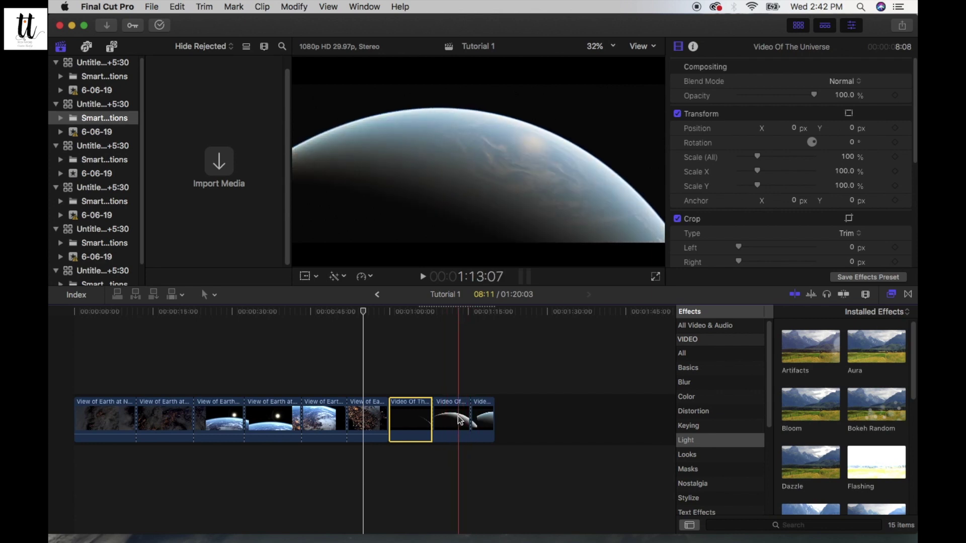
{"action": "mouse_move", "coordinate": [449, 415]}
{"action": "left_mouse_down"}
{"action": "mouse_move", "coordinate": [209, 383]}
{"action": "mouse_move", "coordinate": [160, 423]}
{"action": "left_mouse_up"}
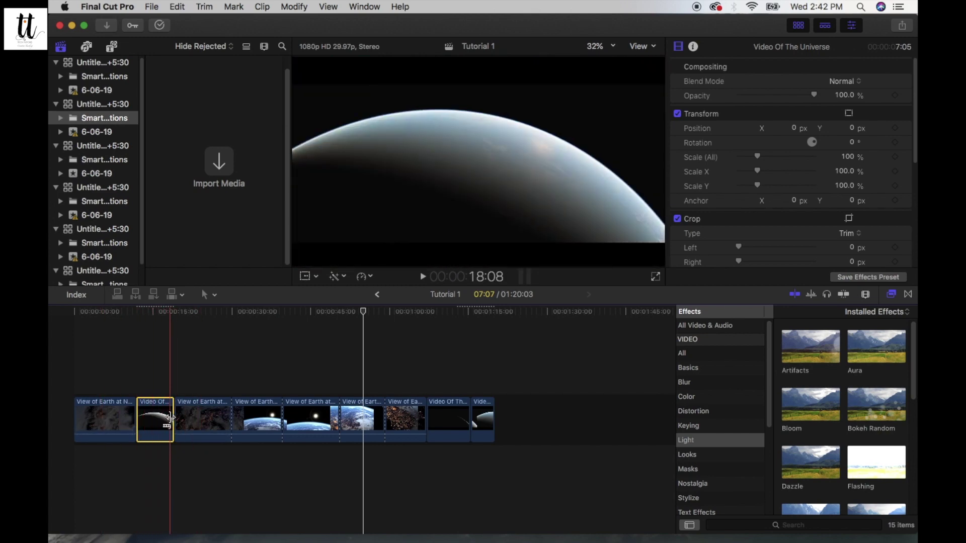
{"action": "key", "text": "super+z"}
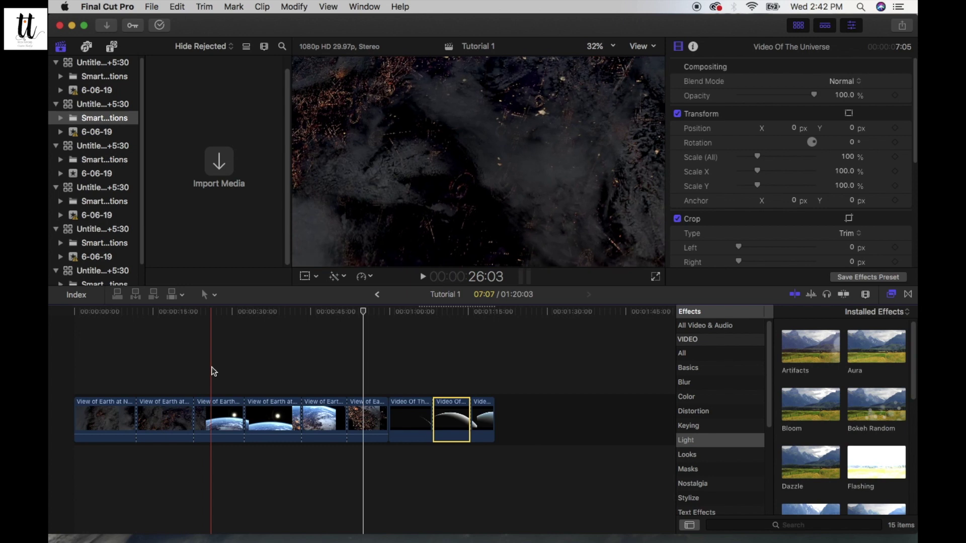
{"action": "left_click", "coordinate": [459, 355]}
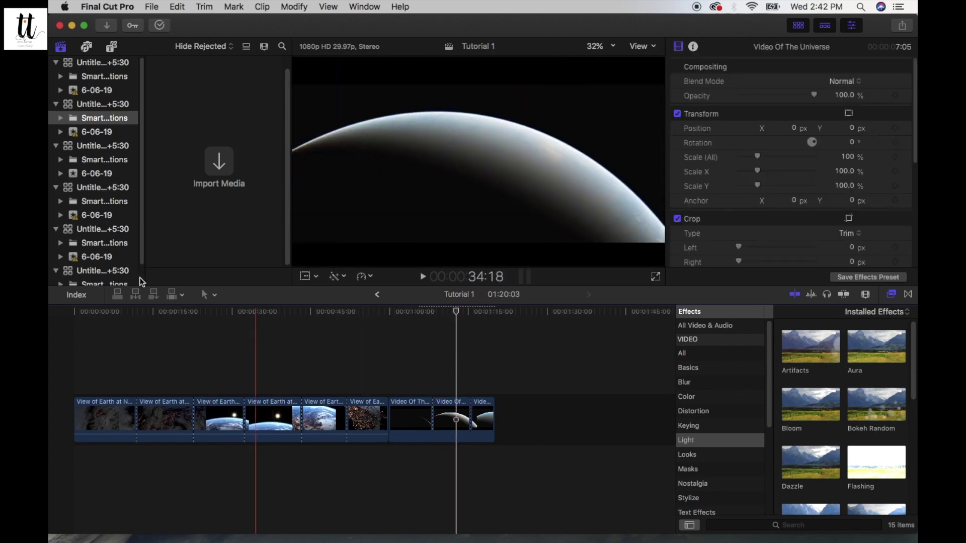
{"action": "left_click", "coordinate": [215, 296]}
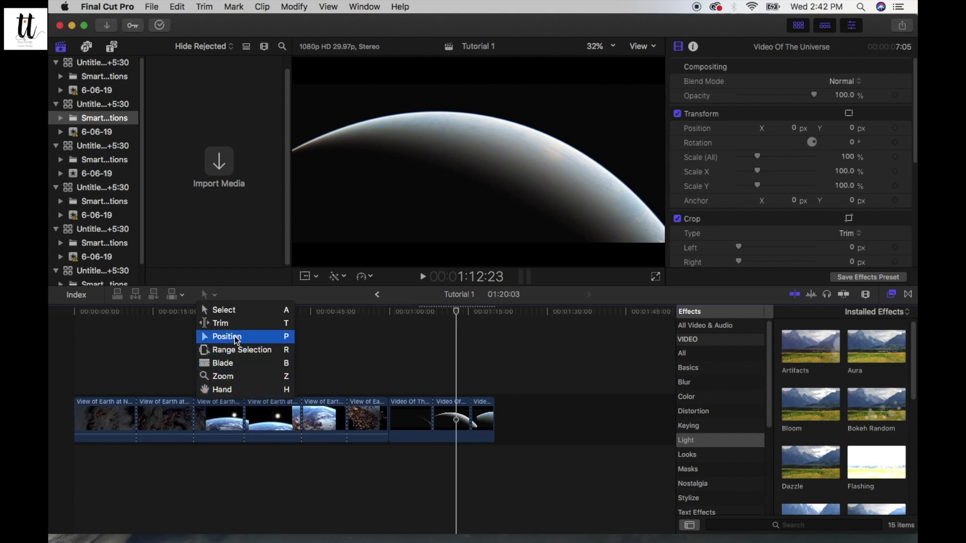
{"action": "left_click", "coordinate": [248, 297]}
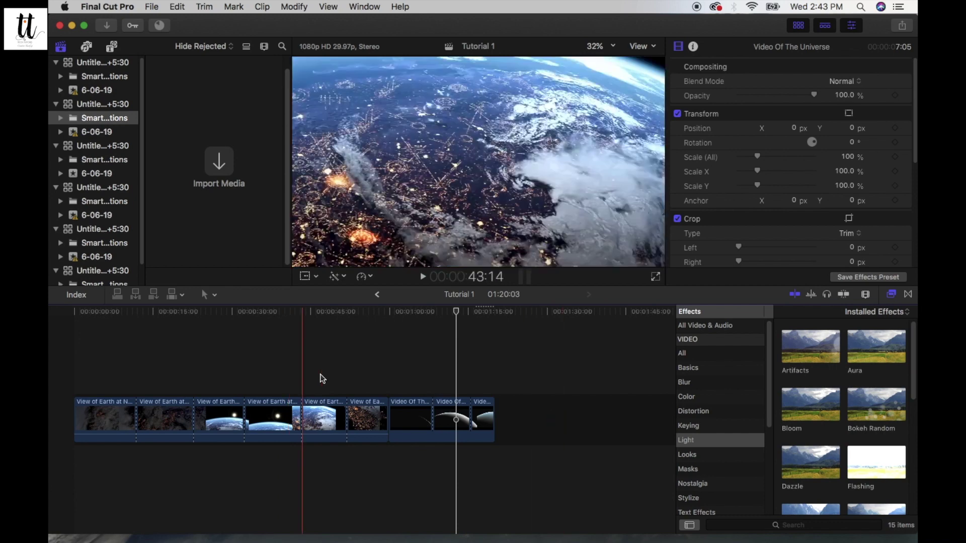
{"action": "mouse_move", "coordinate": [213, 415]}
{"action": "left_mouse_down"}
{"action": "mouse_move", "coordinate": [467, 406]}
{"action": "mouse_move", "coordinate": [467, 425]}
{"action": "left_mouse_up"}
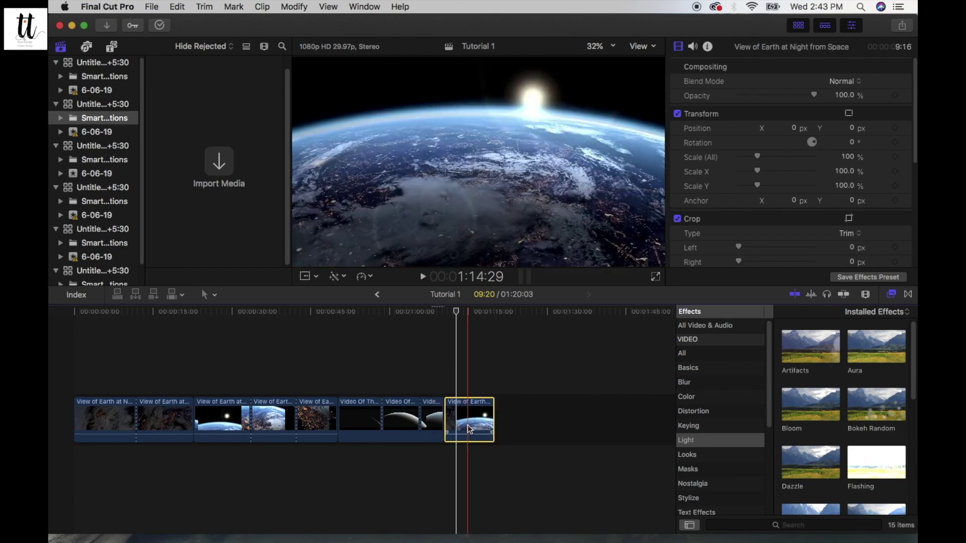
{"action": "key", "text": "super+z"}
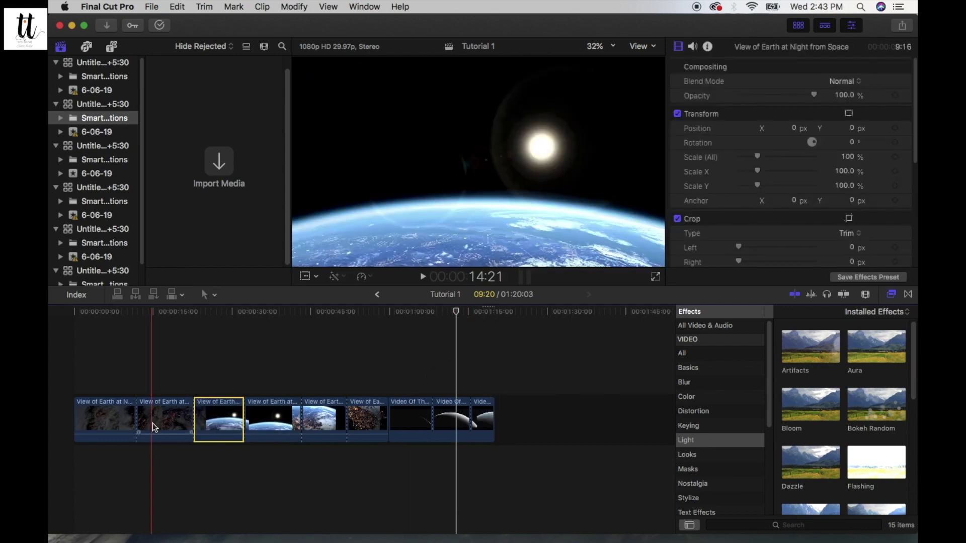
{"action": "left_click", "coordinate": [257, 375]}
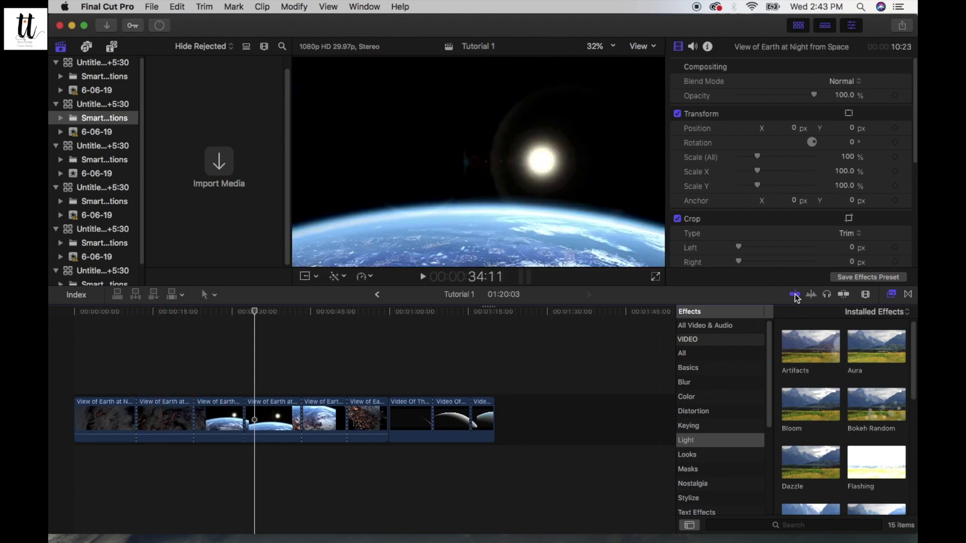
Step: Show the Effects browser, select the fourth night-Earth clip, and browse to the Color category
{"action": "left_click", "coordinate": [892, 299]}
{"action": "left_click", "coordinate": [892, 298]}
{"action": "left_click", "coordinate": [892, 299]}
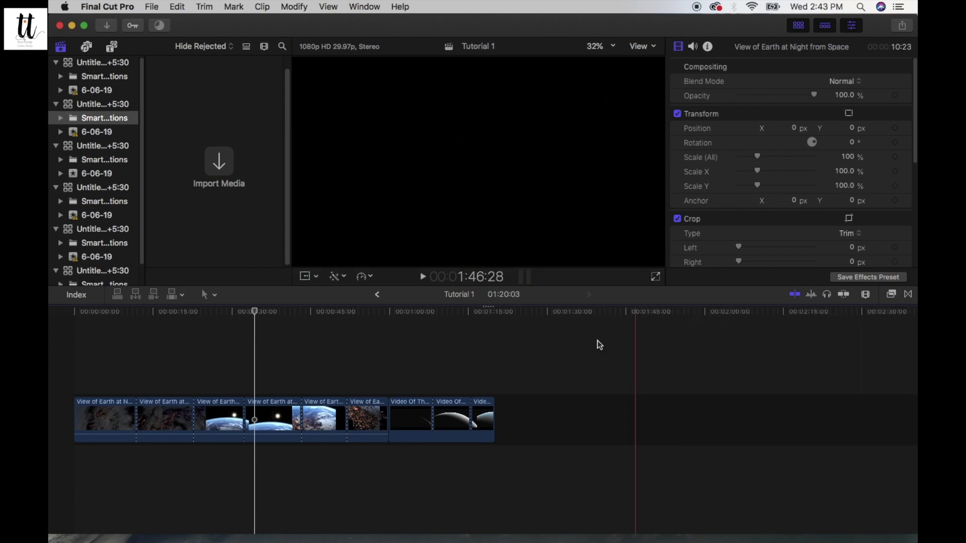
{"action": "left_click", "coordinate": [893, 297]}
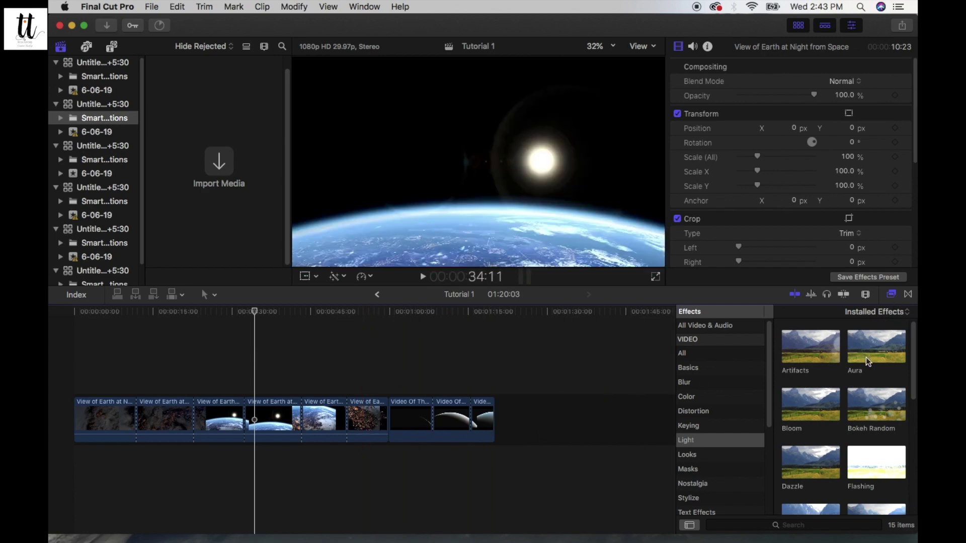
{"action": "left_click", "coordinate": [278, 401]}
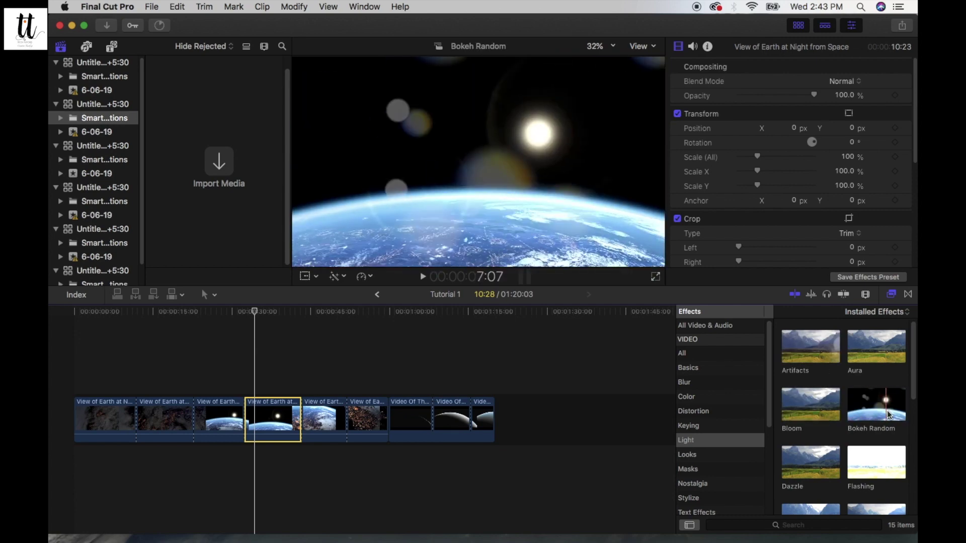
{"action": "left_click", "coordinate": [720, 355]}
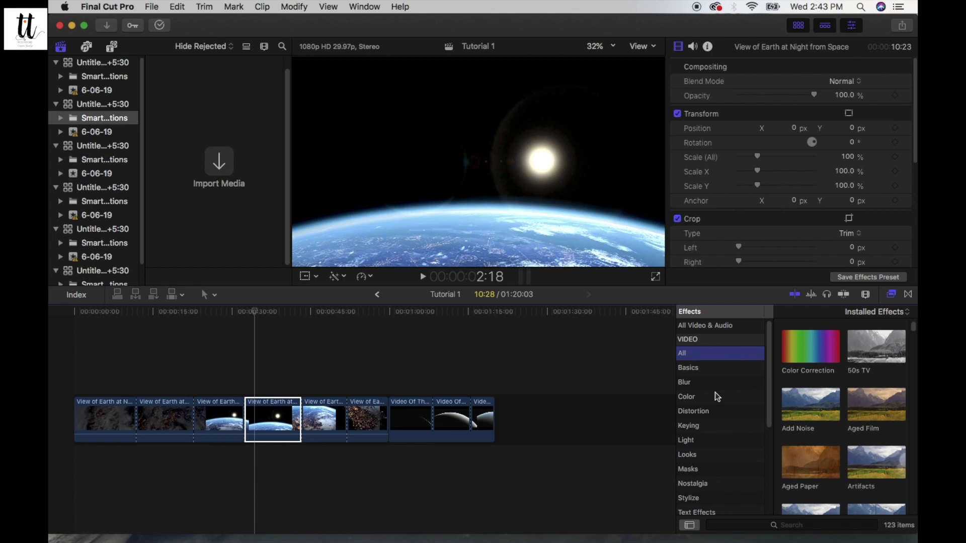
{"action": "left_click", "coordinate": [707, 369]}
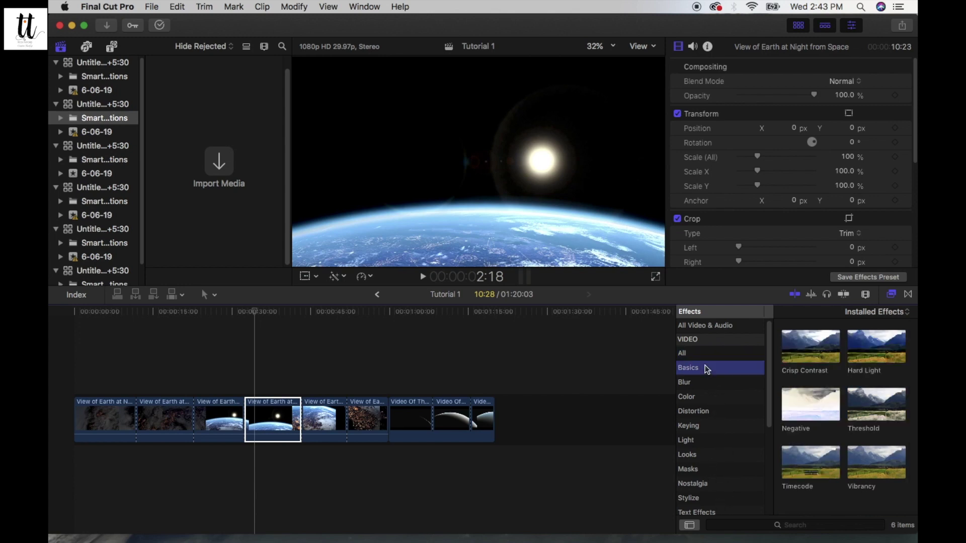
{"action": "left_click", "coordinate": [705, 384]}
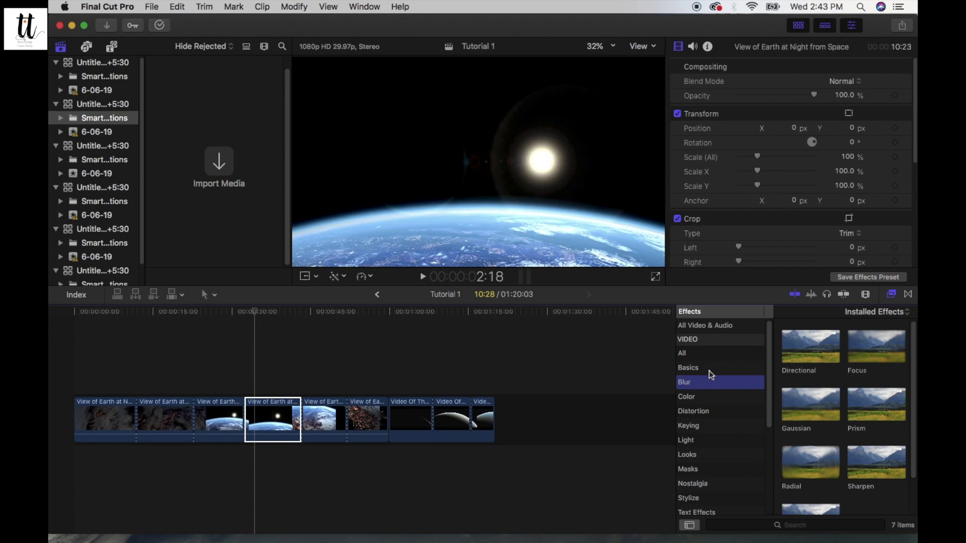
{"action": "left_click", "coordinate": [708, 371]}
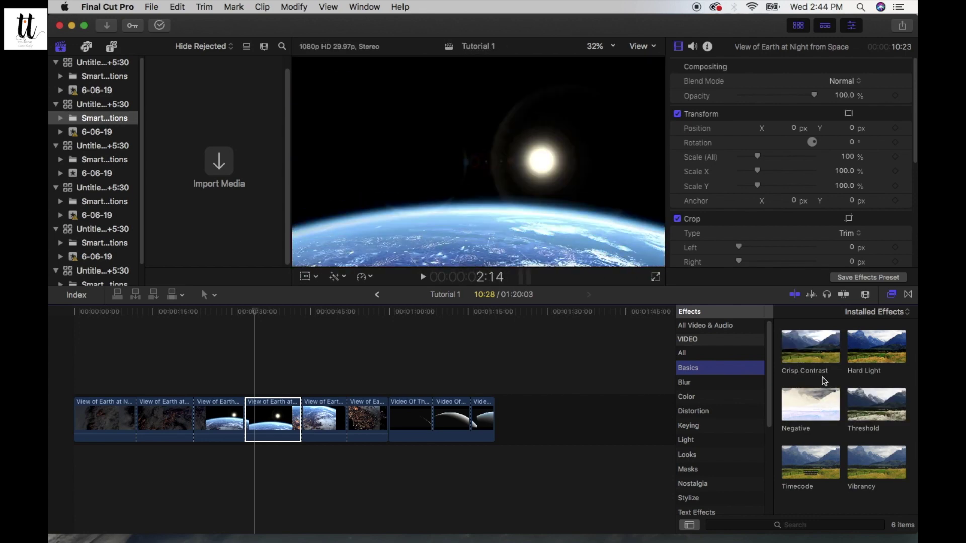
{"action": "left_click", "coordinate": [296, 410]}
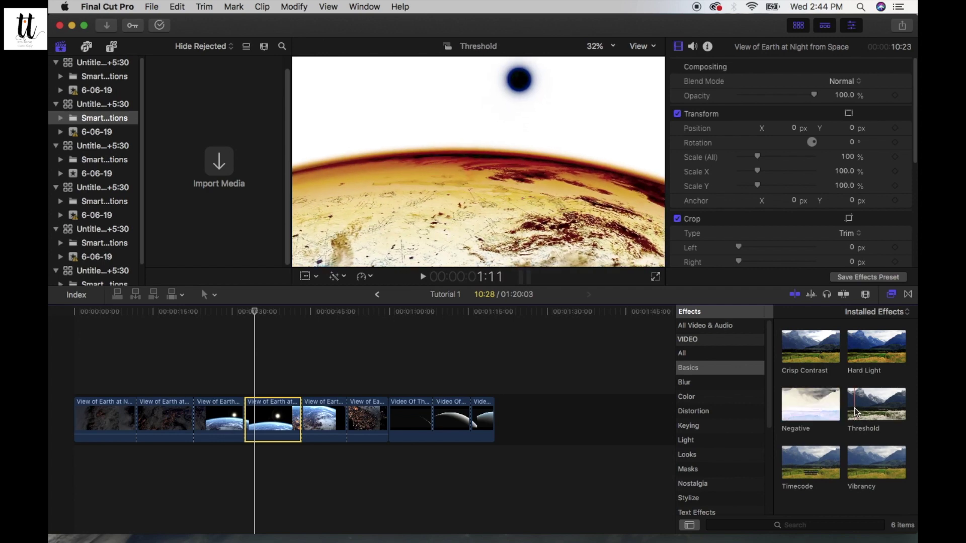
{"action": "left_click", "coordinate": [687, 398]}
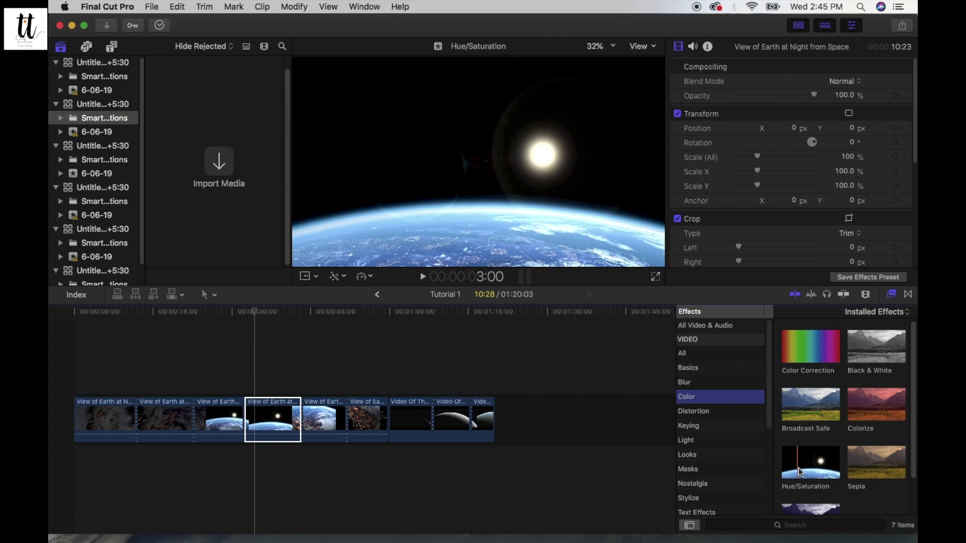
Step: Add Hue/Saturation to the fourth night-Earth clip and delete the duplicate copy
{"action": "mouse_move", "coordinate": [799, 467]}
{"action": "left_mouse_down"}
{"action": "mouse_move", "coordinate": [351, 497]}
{"action": "mouse_move", "coordinate": [264, 426]}
{"action": "left_mouse_up"}
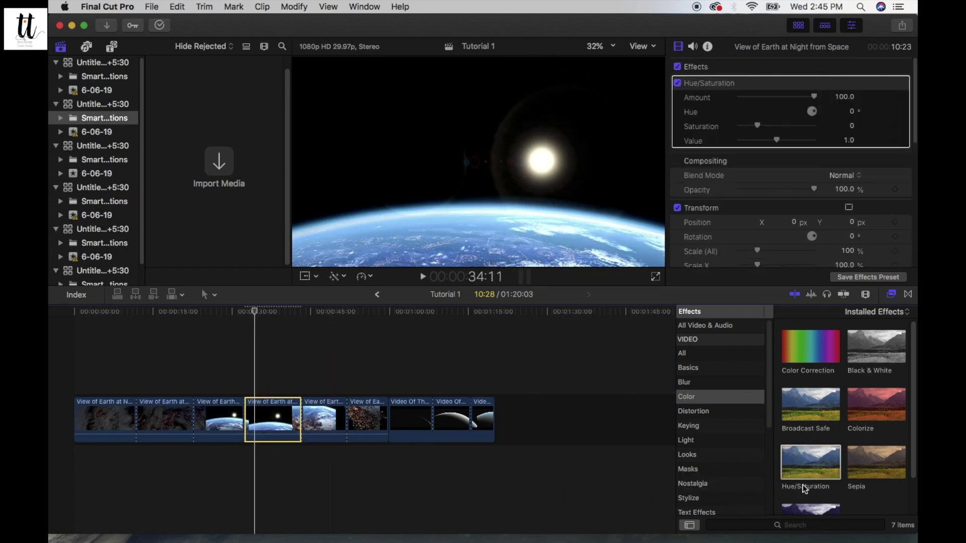
{"action": "left_click_drag", "start_coordinate": [810, 462], "coordinate": [373, 517]}
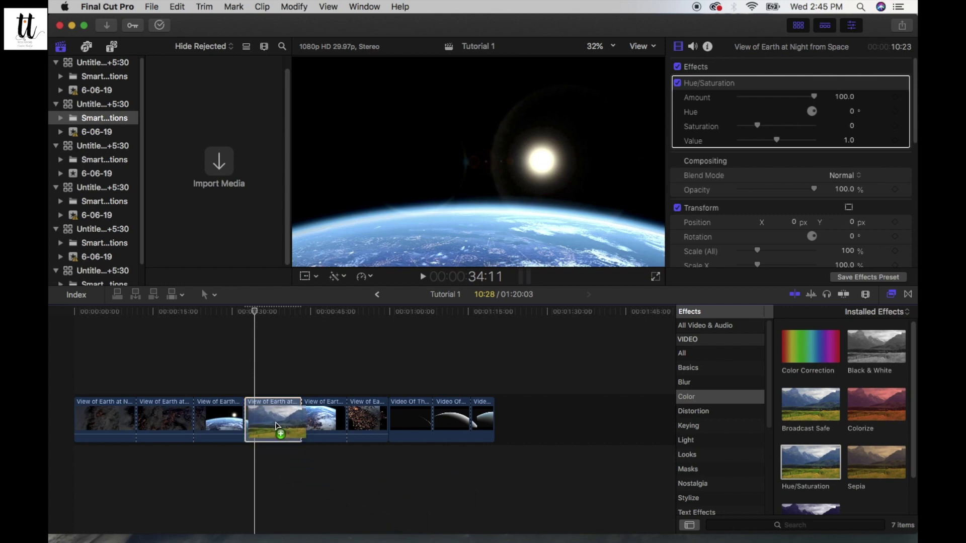
{"action": "left_click_drag", "start_coordinate": [373, 517], "coordinate": [276, 427]}
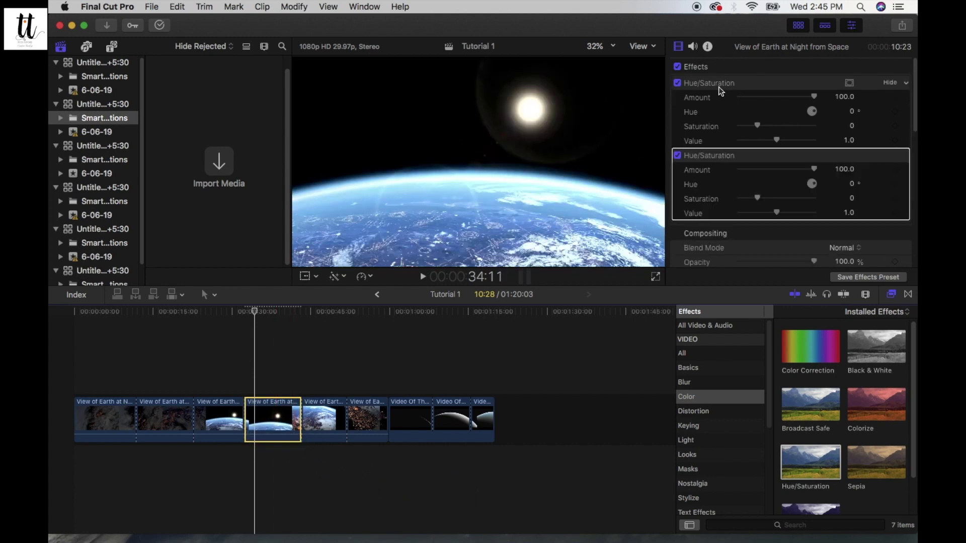
{"action": "key", "text": "Delete"}
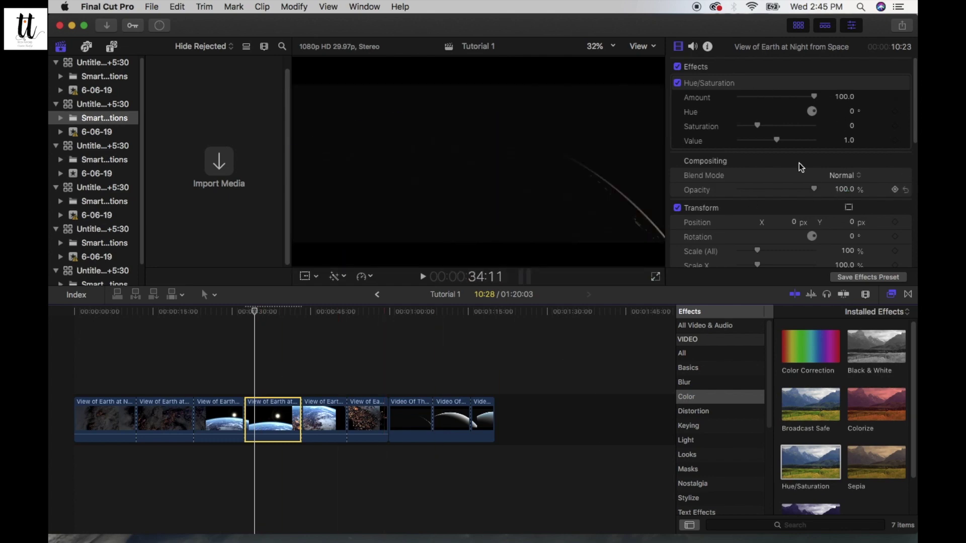
Step: Select the sun-over-Earth clip so the inspector shows its Hue/Saturation effect
{"action": "left_click", "coordinate": [319, 425]}
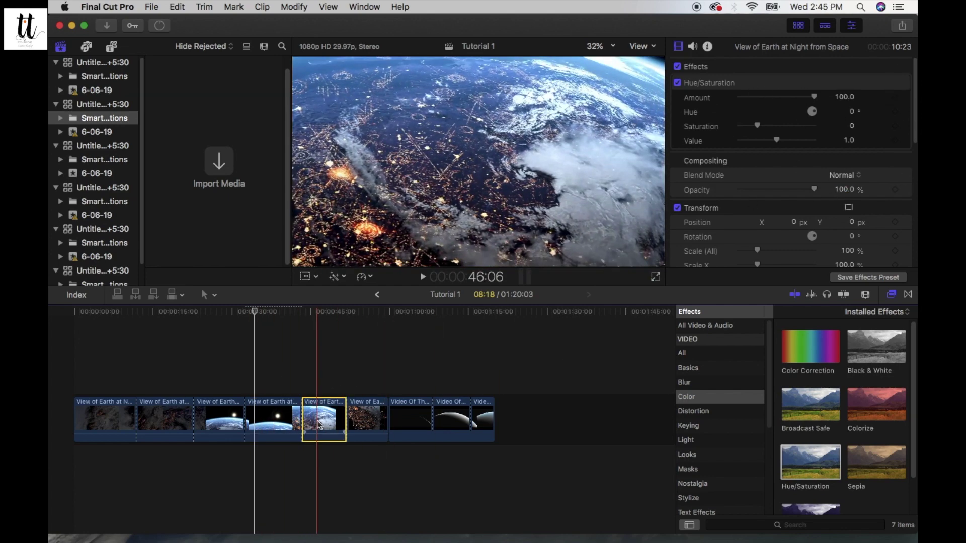
{"action": "left_click", "coordinate": [219, 422]}
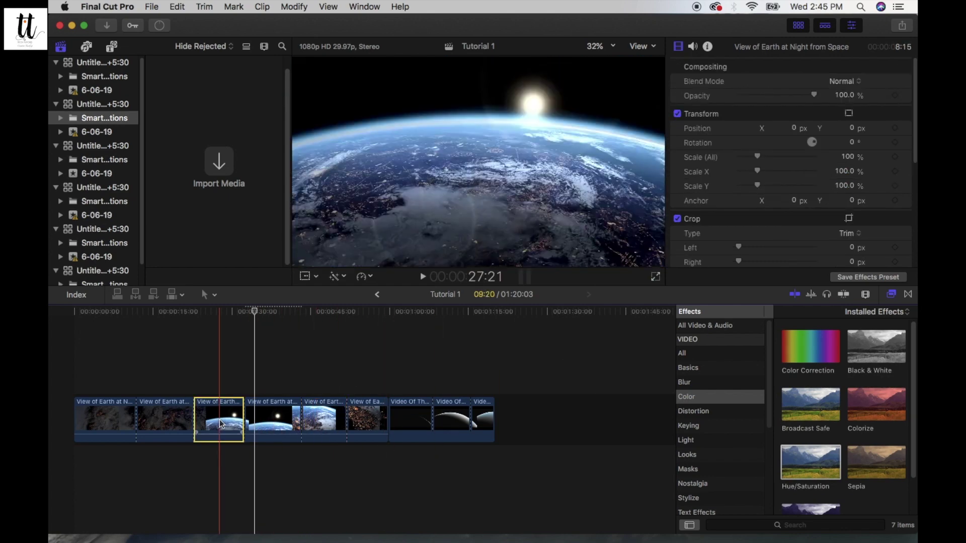
{"action": "left_click", "coordinate": [280, 421]}
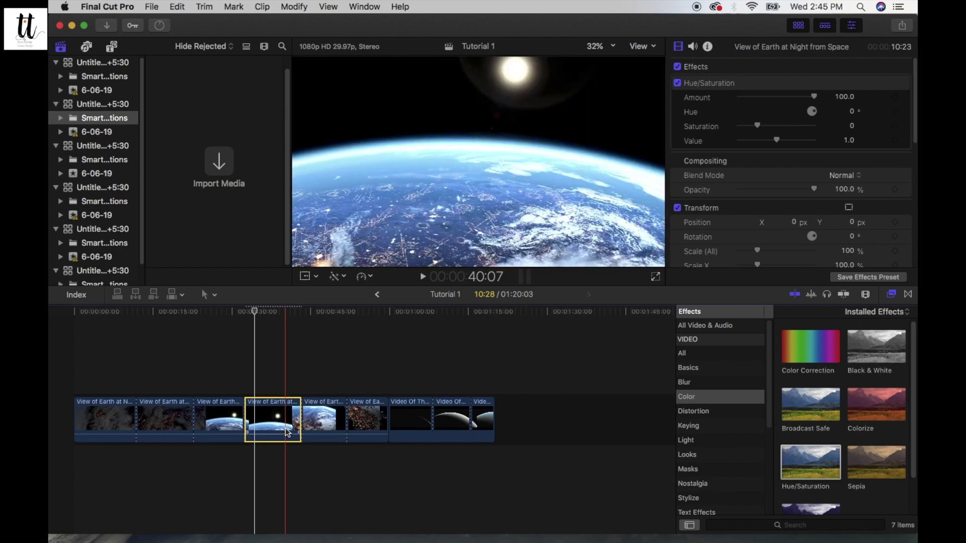
{"action": "left_click", "coordinate": [908, 295]}
{"action": "left_click", "coordinate": [891, 294]}
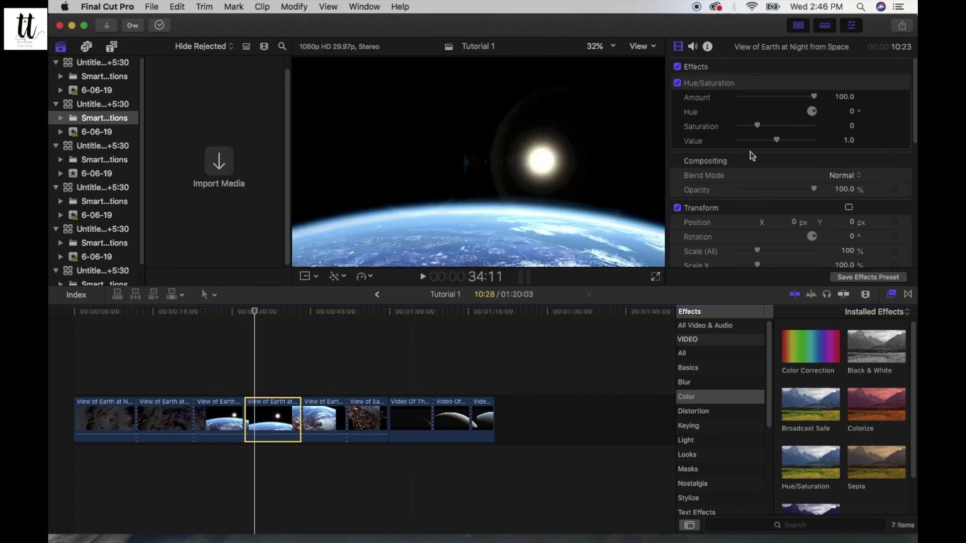
Step: Try Hue/Saturation saturation values of 3.0, 0 and -1.0, then settle on 0.5
{"action": "left_click", "coordinate": [847, 98]}
{"action": "left_click_drag", "start_coordinate": [758, 126], "coordinate": [818, 130]}
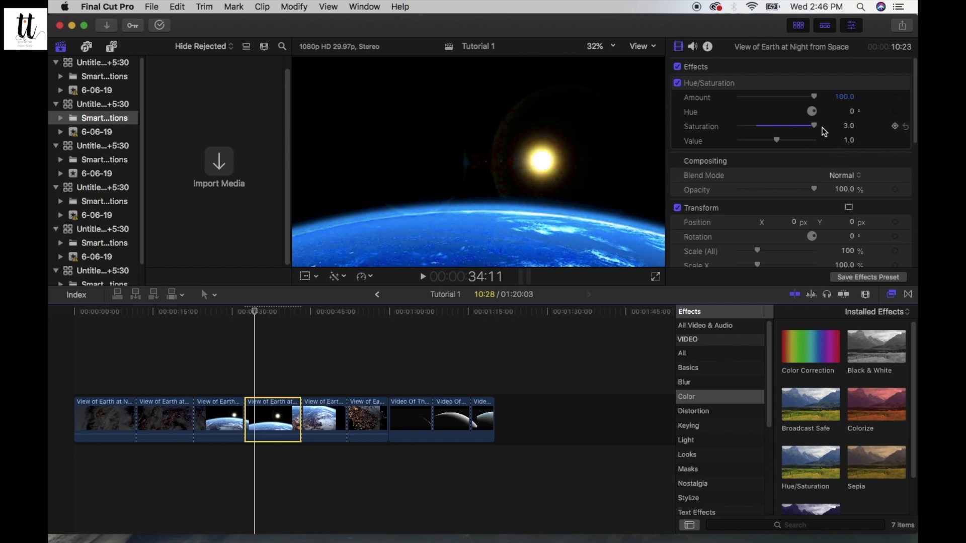
{"action": "left_click_drag", "start_coordinate": [814, 126], "coordinate": [760, 130]}
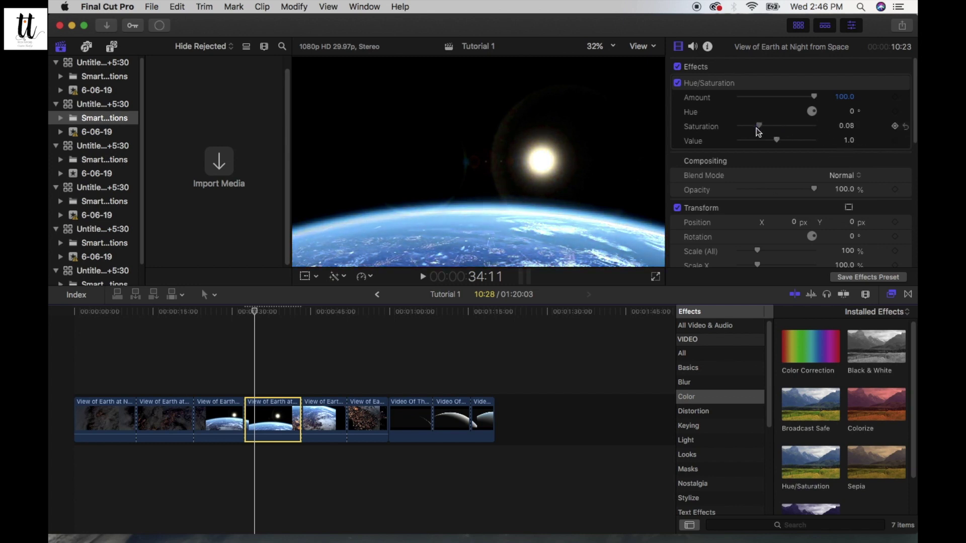
{"action": "left_click", "coordinate": [844, 126]}
{"action": "key", "text": "BackSpace"}
{"action": "type", "text": "0"}
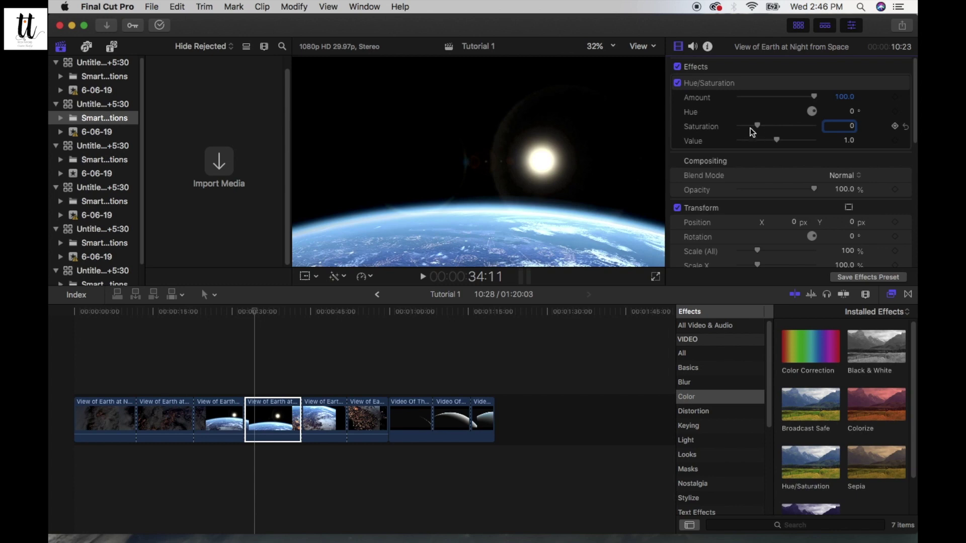
{"action": "left_click_drag", "start_coordinate": [759, 130], "coordinate": [717, 130]}
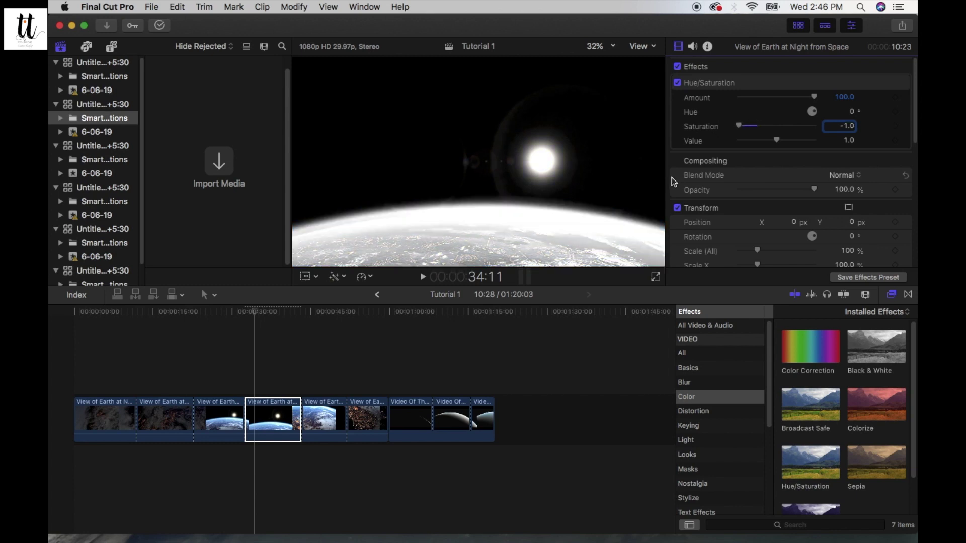
{"action": "key", "text": "super+z"}
{"action": "type", "text": ".5"}
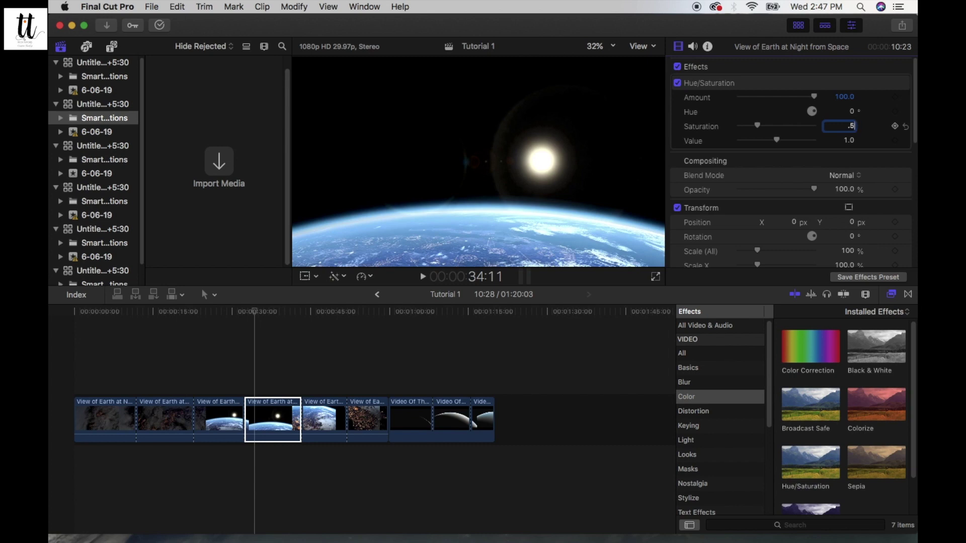
{"action": "key", "text": "Return"}
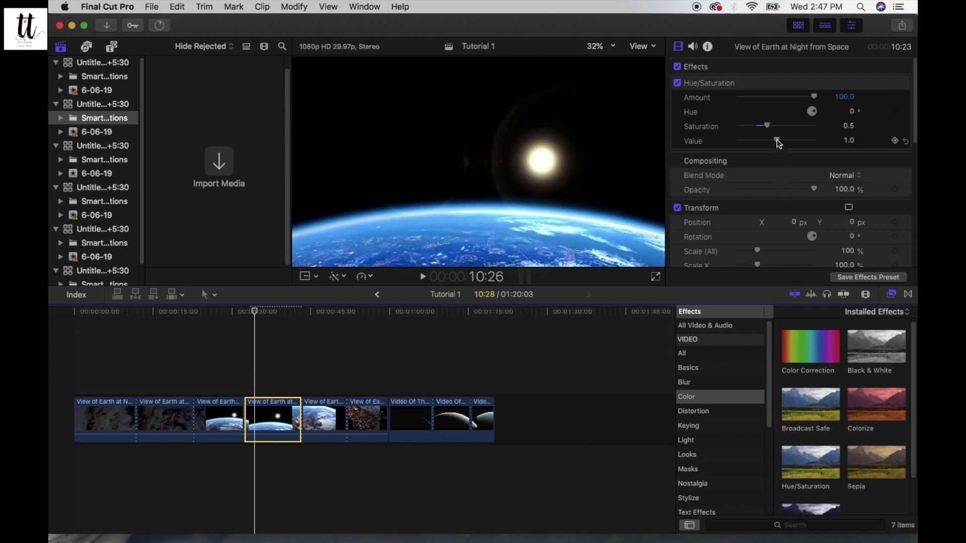
{"action": "mouse_move", "coordinate": [777, 140]}
{"action": "left_mouse_down"}
{"action": "mouse_move", "coordinate": [794, 142]}
{"action": "mouse_move", "coordinate": [737, 152]}
{"action": "mouse_move", "coordinate": [772, 149]}
{"action": "left_mouse_up"}
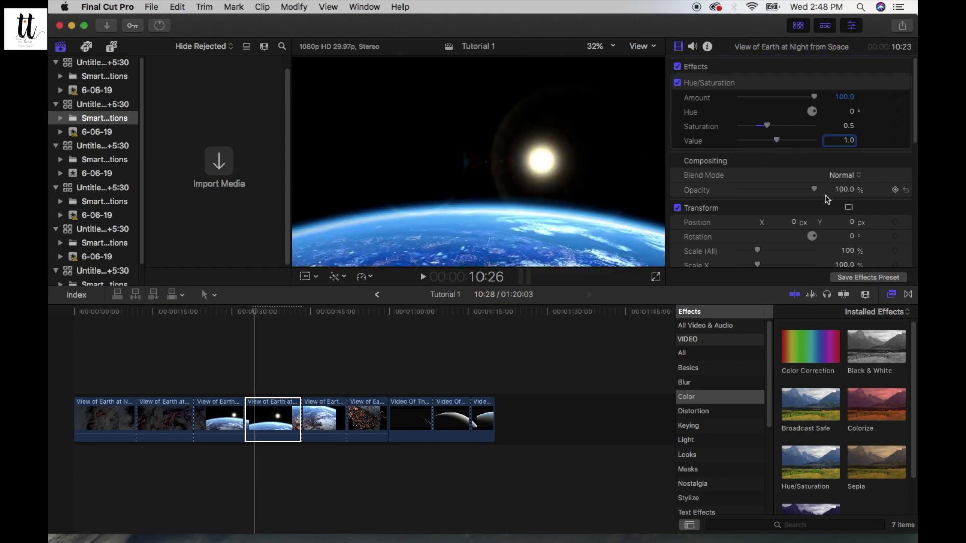
{"action": "mouse_move", "coordinate": [813, 96]}
{"action": "left_mouse_down"}
{"action": "mouse_move", "coordinate": [718, 98]}
{"action": "mouse_move", "coordinate": [817, 99]}
{"action": "left_mouse_up"}
{"action": "mouse_move", "coordinate": [815, 99]}
{"action": "left_mouse_down"}
{"action": "mouse_move", "coordinate": [738, 99]}
{"action": "mouse_move", "coordinate": [836, 102]}
{"action": "left_mouse_up"}
{"action": "left_click", "coordinate": [268, 404]}
{"action": "left_click_drag", "start_coordinate": [242, 311], "coordinate": [247, 304]}
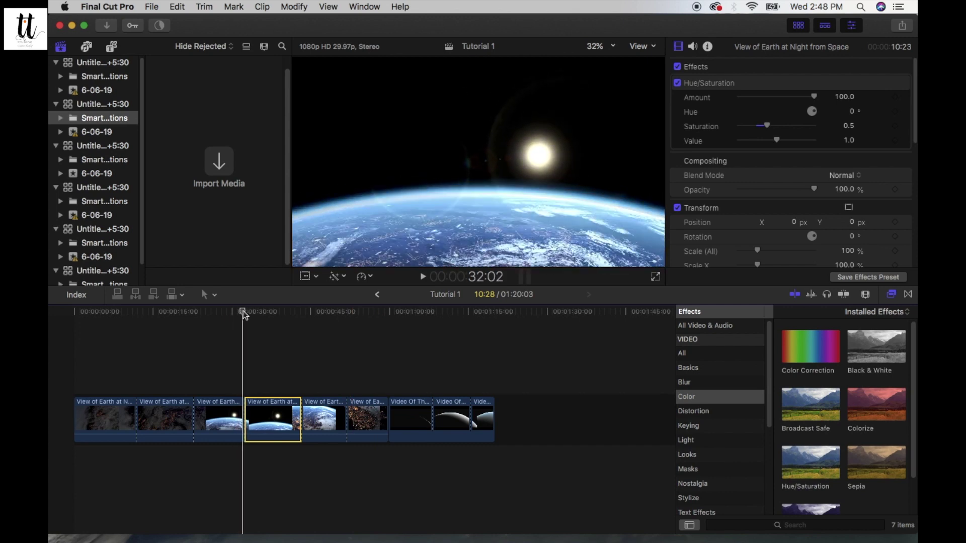
{"action": "mouse_move", "coordinate": [246, 315]}
{"action": "left_mouse_down"}
{"action": "mouse_move", "coordinate": [273, 323]}
{"action": "mouse_move", "coordinate": [272, 316]}
{"action": "left_mouse_up"}
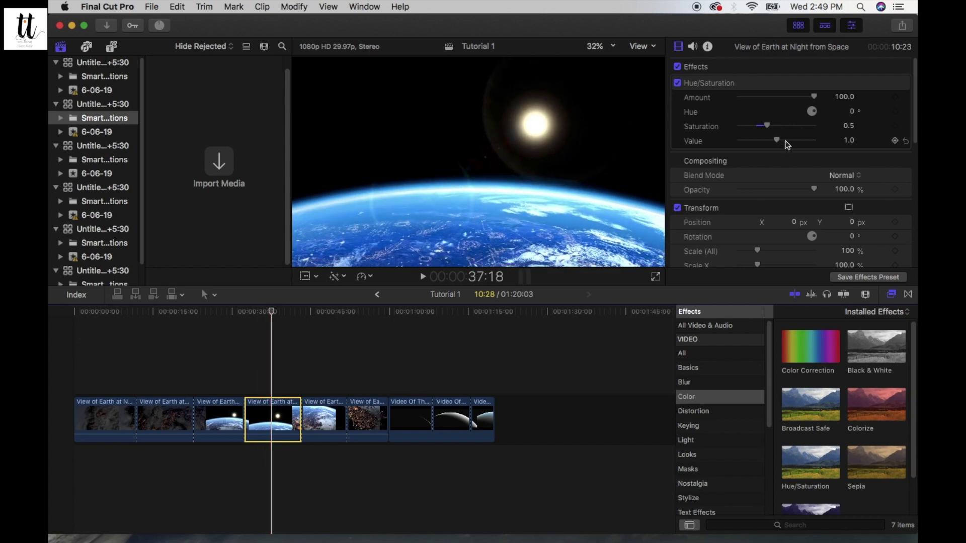
Step: Add a Saturation keyframe at 0.5, then move the playhead back to 32:26
{"action": "left_click", "coordinate": [895, 127]}
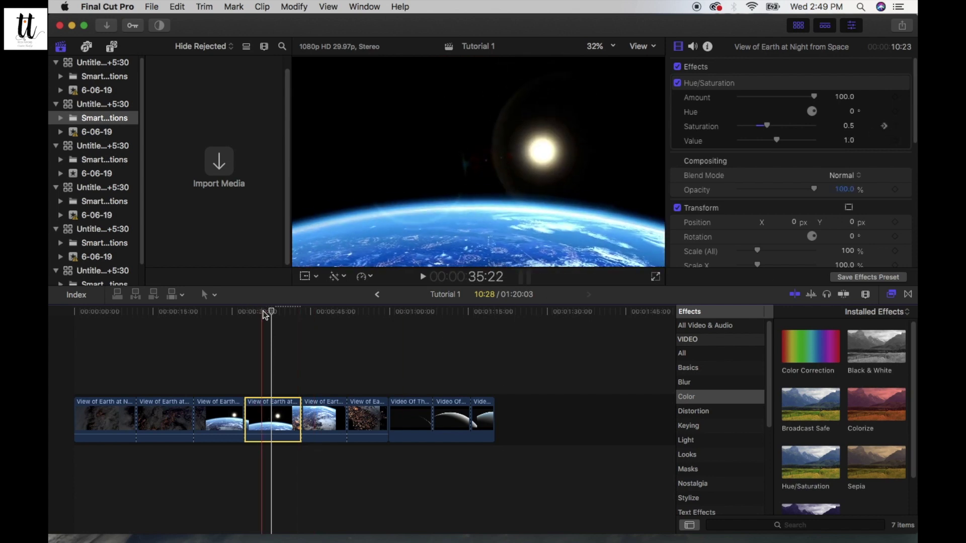
{"action": "left_click_drag", "start_coordinate": [269, 309], "coordinate": [246, 308]}
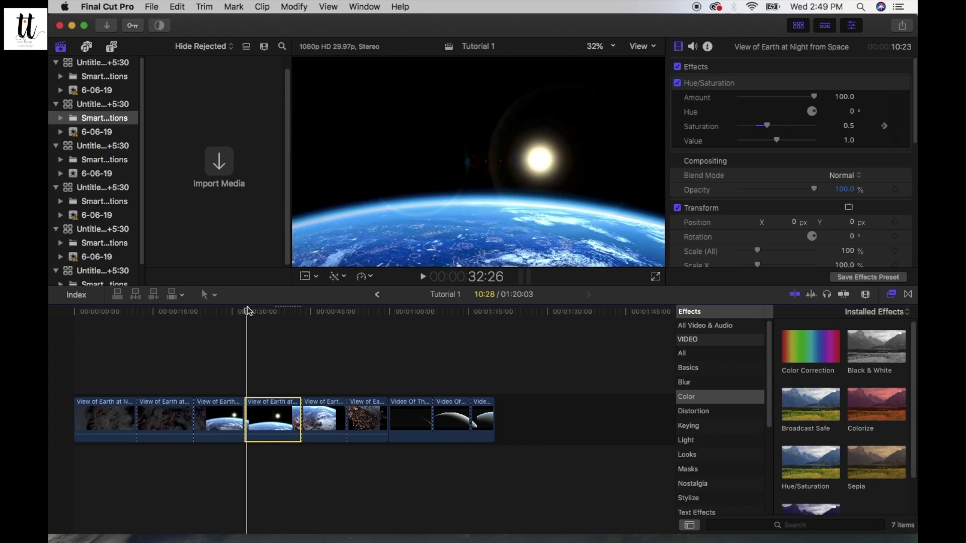
Step: Set the sun-over-Earth clip's Saturation to 0 at an earlier point, adding a second keyframe
{"action": "left_click", "coordinate": [849, 127]}
{"action": "type", "text": "0"}
{"action": "key", "text": "Return"}
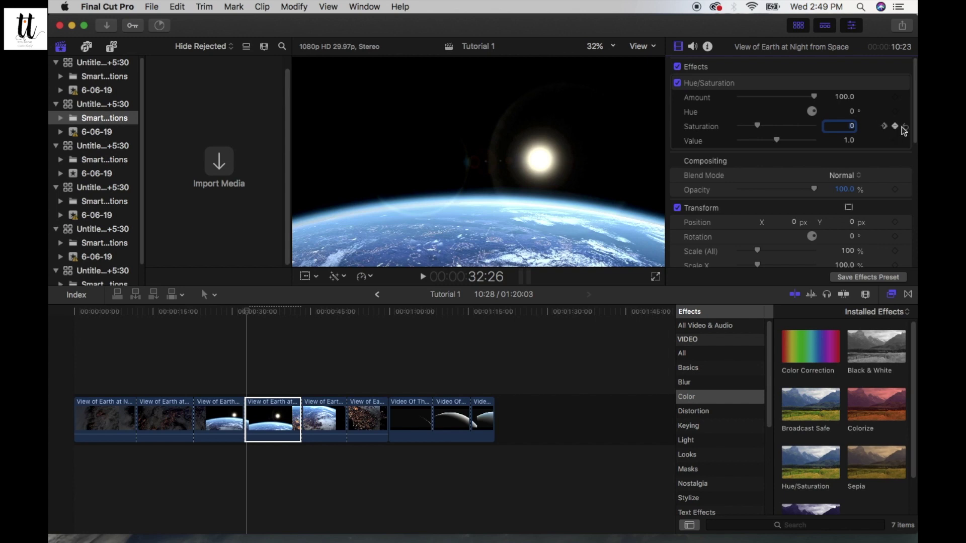
{"action": "left_click", "coordinate": [246, 312]}
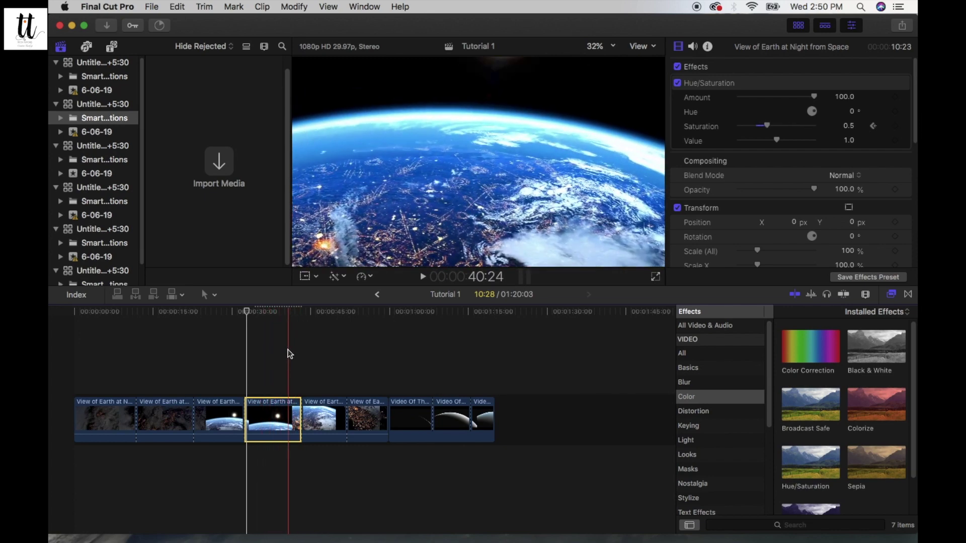
{"action": "left_click", "coordinate": [281, 313]}
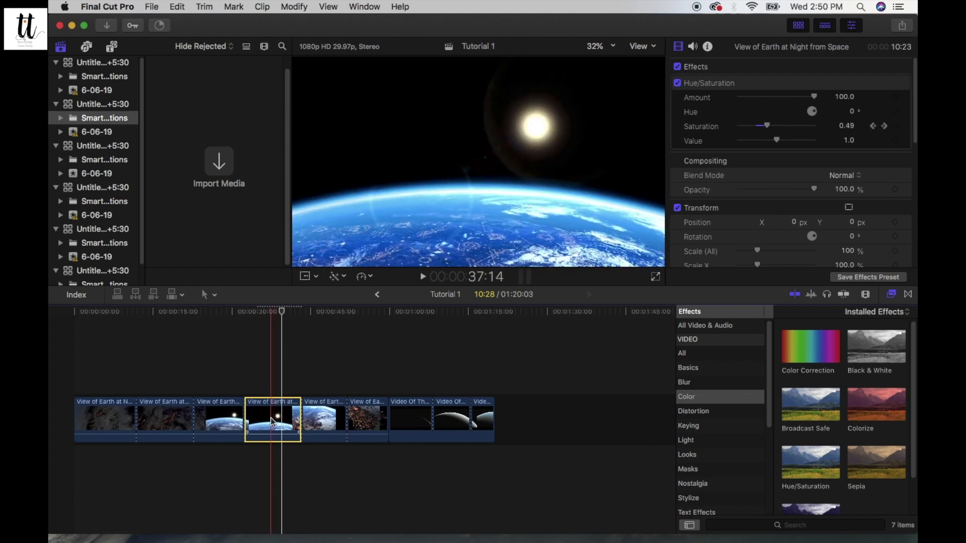
{"action": "right_click", "coordinate": [272, 422]}
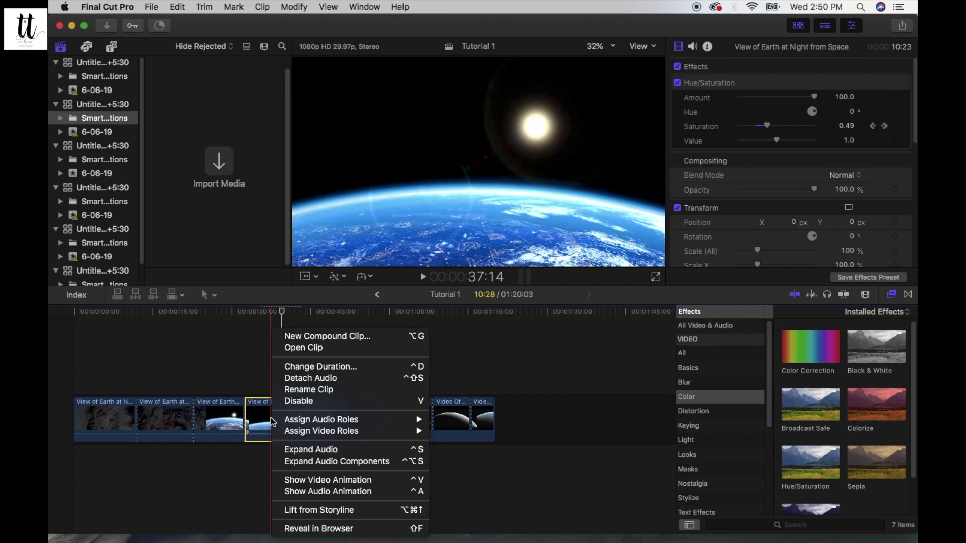
{"action": "left_click", "coordinate": [329, 481]}
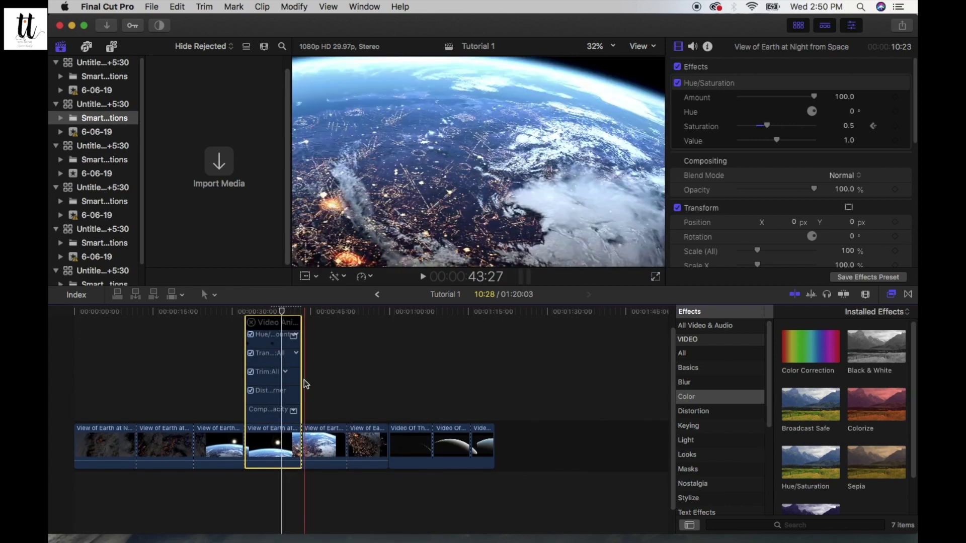
{"action": "scroll", "coordinate": [304, 379], "scroll_direction": "up", "scroll_amount": 2}
{"action": "scroll", "coordinate": [304, 379], "scroll_direction": "up", "scroll_amount": 2}
{"action": "scroll", "coordinate": [303, 379], "scroll_direction": "up", "scroll_amount": 2}
{"action": "scroll", "coordinate": [304, 380], "scroll_direction": "left", "scroll_amount": 5}
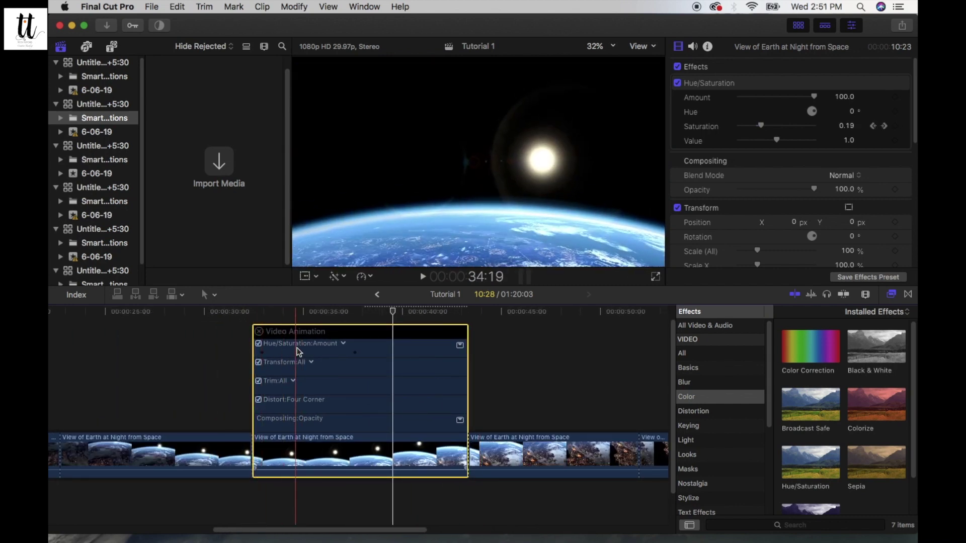
{"action": "left_click", "coordinate": [342, 344]}
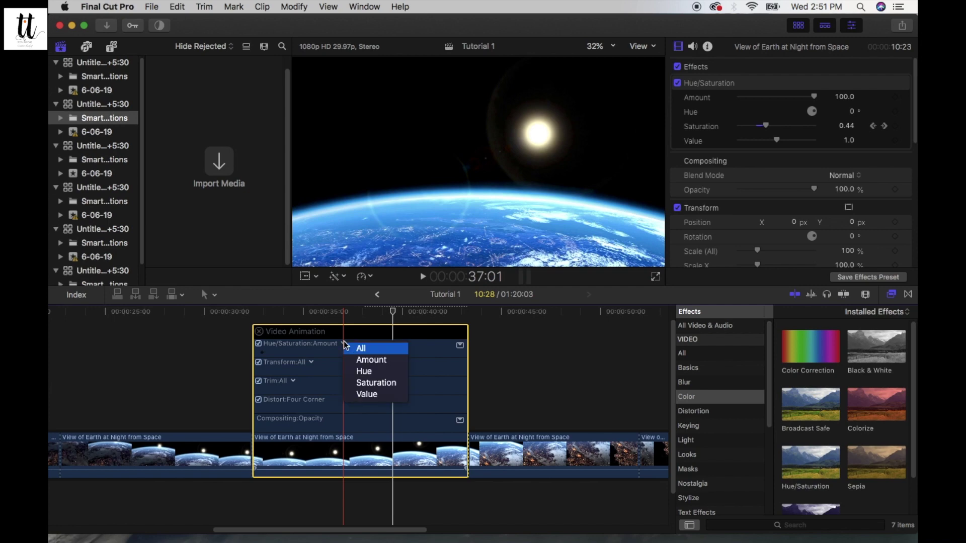
{"action": "left_click", "coordinate": [442, 351]}
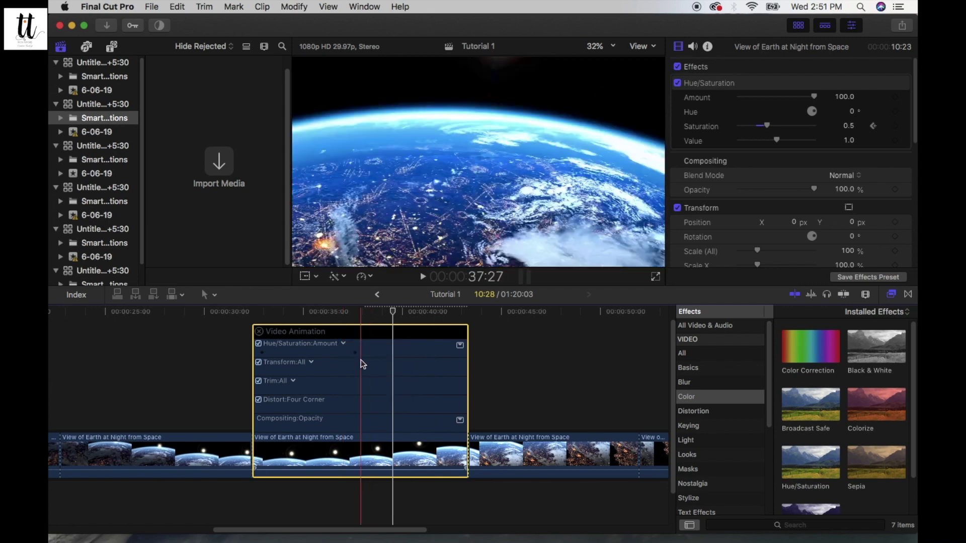
{"action": "key", "text": "super+equal"}
{"action": "scroll", "coordinate": [355, 413], "scroll_direction": "right", "scroll_amount": 2}
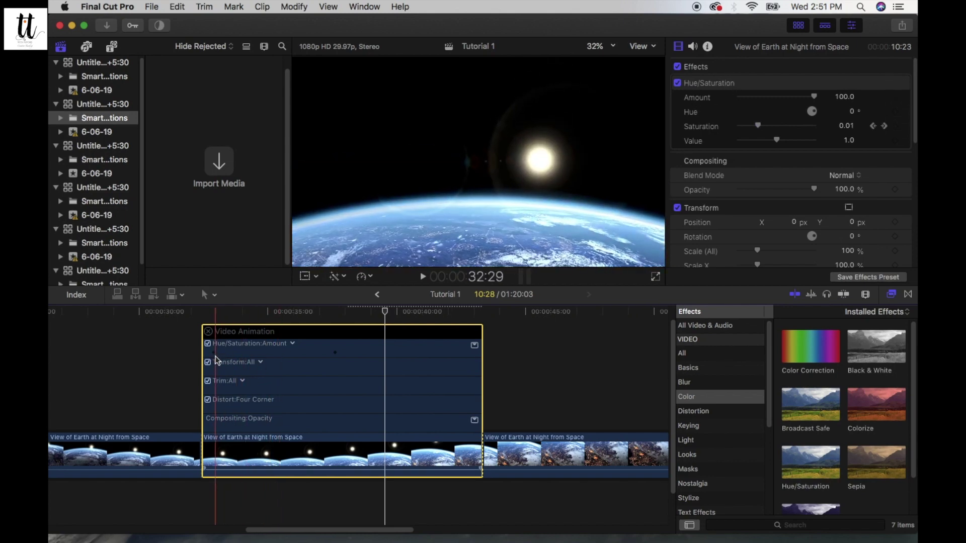
{"action": "key", "text": "ctrl+v"}
{"action": "key", "text": "super+minus"}
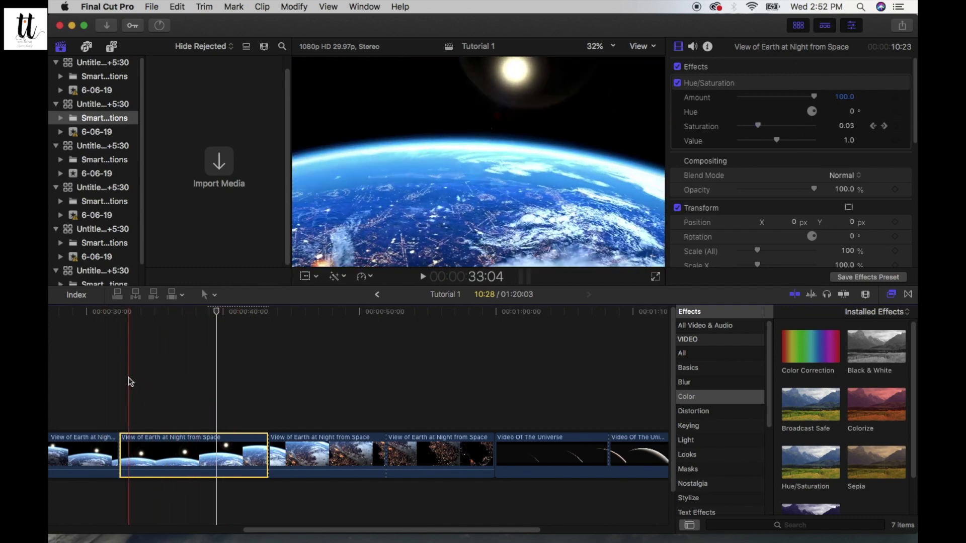
Step: Select the fourth Earth at Night clip (city lights) and drop the Sepia effect onto it
{"action": "scroll", "coordinate": [278, 383], "scroll_direction": "down", "scroll_amount": 5}
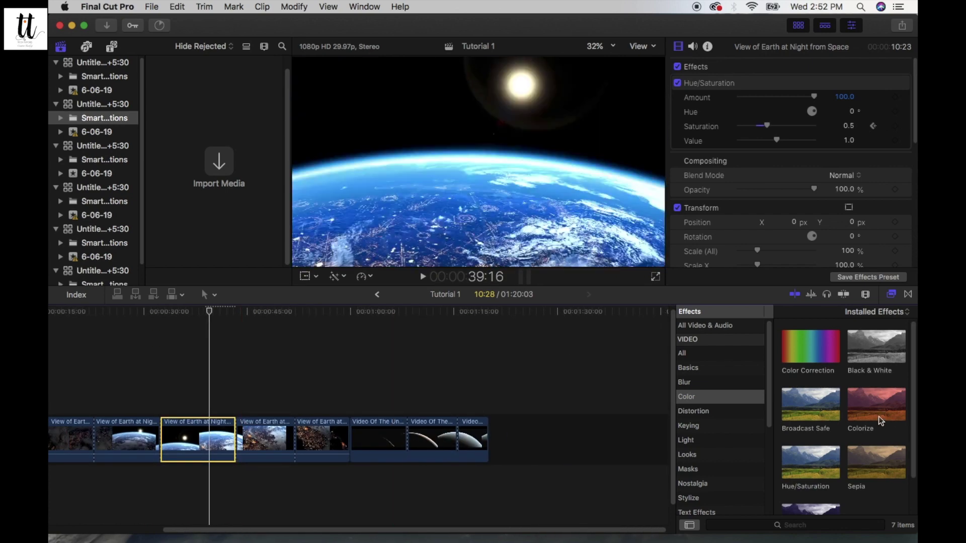
{"action": "left_click", "coordinate": [260, 313]}
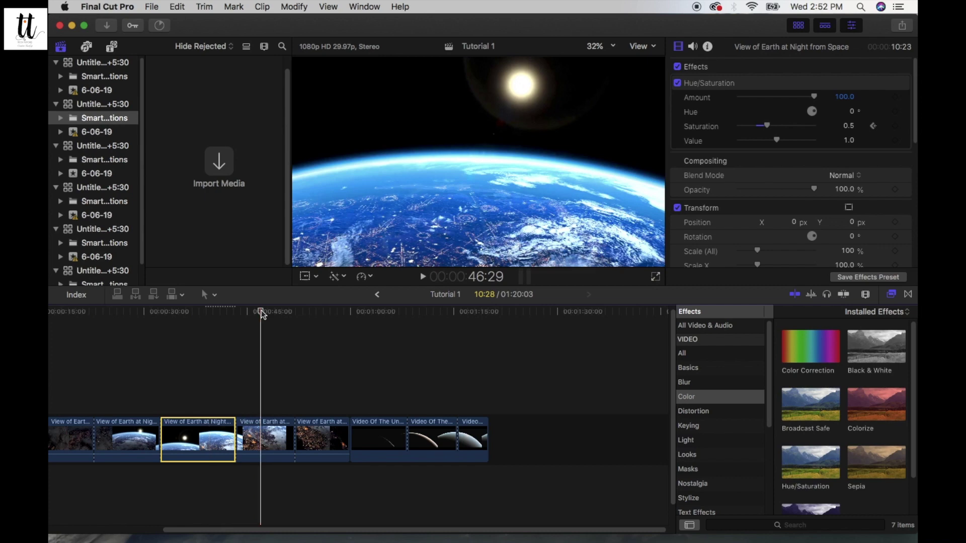
{"action": "left_click", "coordinate": [270, 437]}
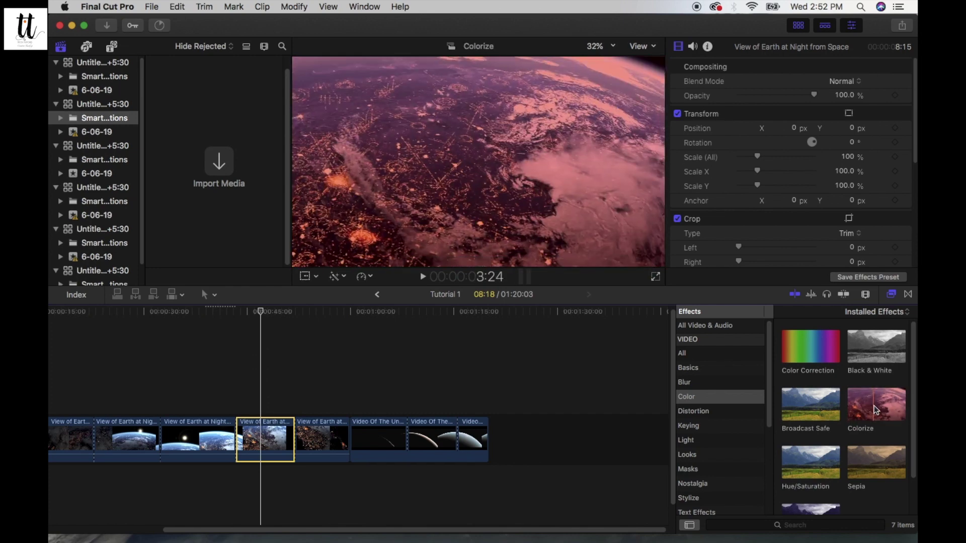
{"action": "scroll", "coordinate": [813, 425], "scroll_direction": "down", "scroll_amount": 2}
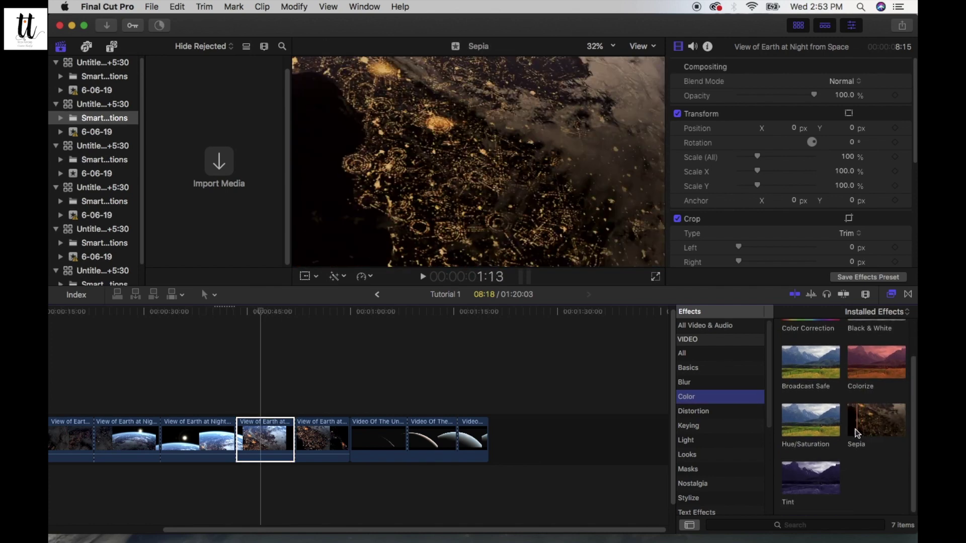
{"action": "left_click_drag", "start_coordinate": [858, 434], "coordinate": [261, 448]}
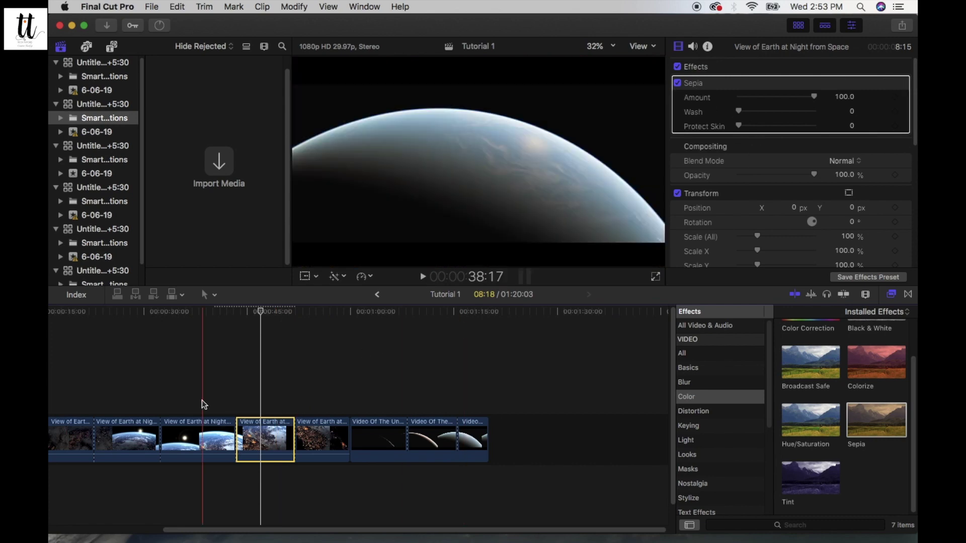
Step: Preview Sepia Wash at about 97.5 and Protect Skin on the city-lights clip, returning Wash to 0
{"action": "left_click", "coordinate": [204, 436]}
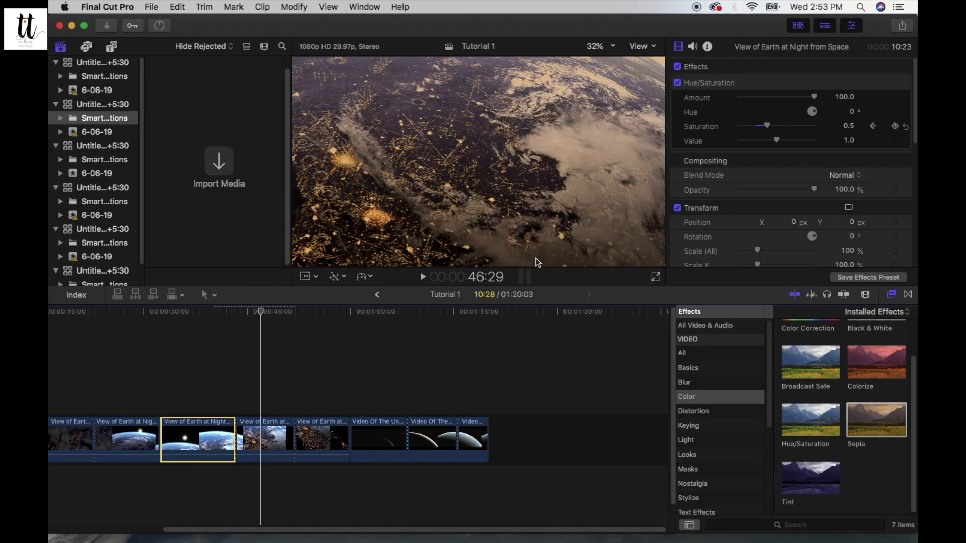
{"action": "left_click", "coordinate": [271, 441]}
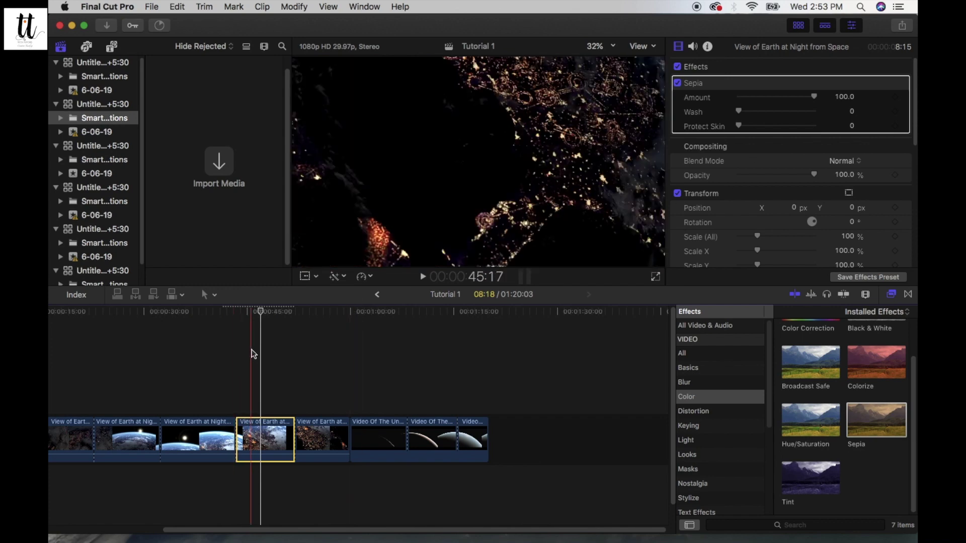
{"action": "mouse_move", "coordinate": [739, 111]}
{"action": "left_mouse_down"}
{"action": "mouse_move", "coordinate": [818, 111]}
{"action": "mouse_move", "coordinate": [707, 124]}
{"action": "mouse_move", "coordinate": [865, 123]}
{"action": "left_mouse_up"}
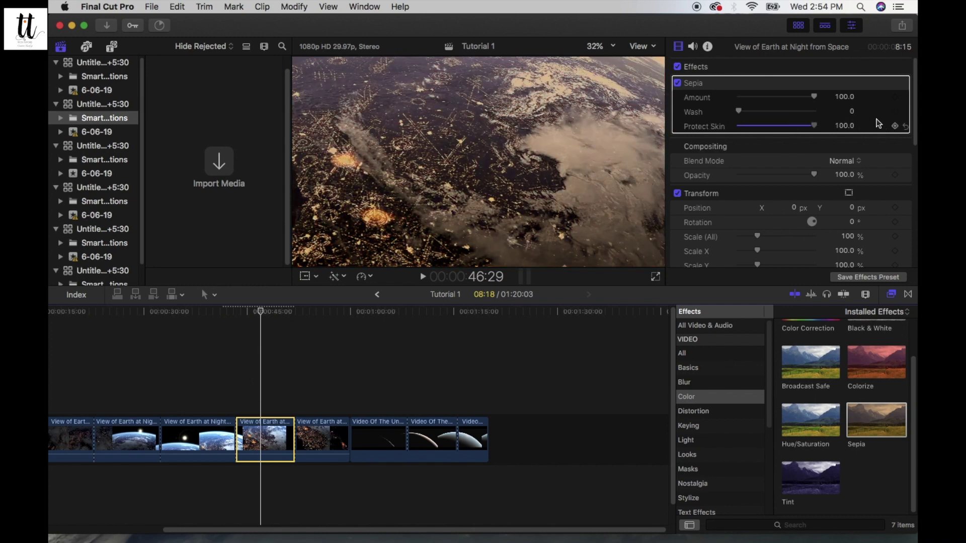
{"action": "mouse_move", "coordinate": [738, 114]}
{"action": "left_mouse_down"}
{"action": "mouse_move", "coordinate": [799, 111]}
{"action": "mouse_move", "coordinate": [700, 115]}
{"action": "left_mouse_up"}
{"action": "mouse_move", "coordinate": [798, 126]}
{"action": "left_mouse_down"}
{"action": "mouse_move", "coordinate": [832, 128]}
{"action": "mouse_move", "coordinate": [705, 126]}
{"action": "mouse_move", "coordinate": [854, 127]}
{"action": "mouse_move", "coordinate": [725, 130]}
{"action": "mouse_move", "coordinate": [865, 110]}
{"action": "mouse_move", "coordinate": [694, 114]}
{"action": "left_mouse_up"}
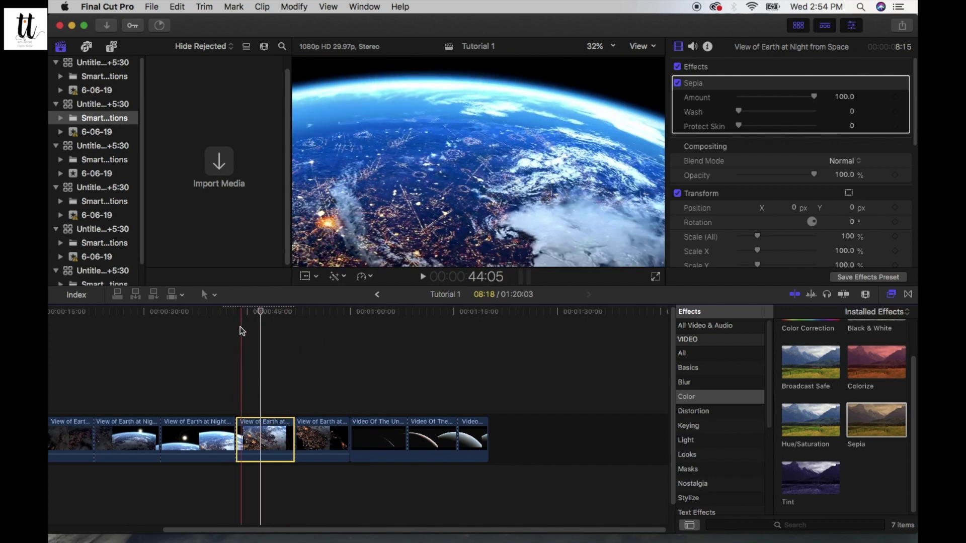
Step: Near 47:12, keyframe the city-lights clip's Sepia Wash after trying about 46, then reset it to 0
{"action": "left_click", "coordinate": [264, 315]}
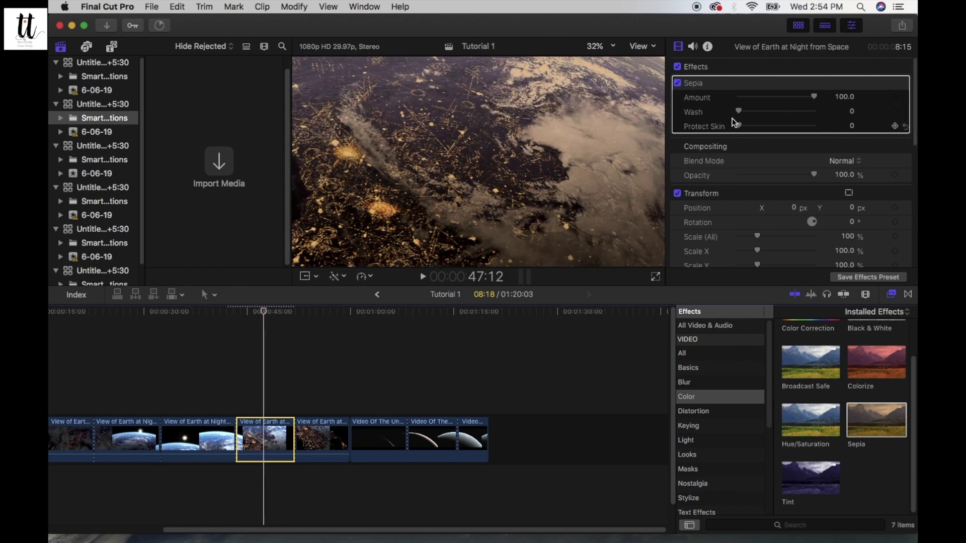
{"action": "left_click_drag", "start_coordinate": [737, 111], "coordinate": [775, 118]}
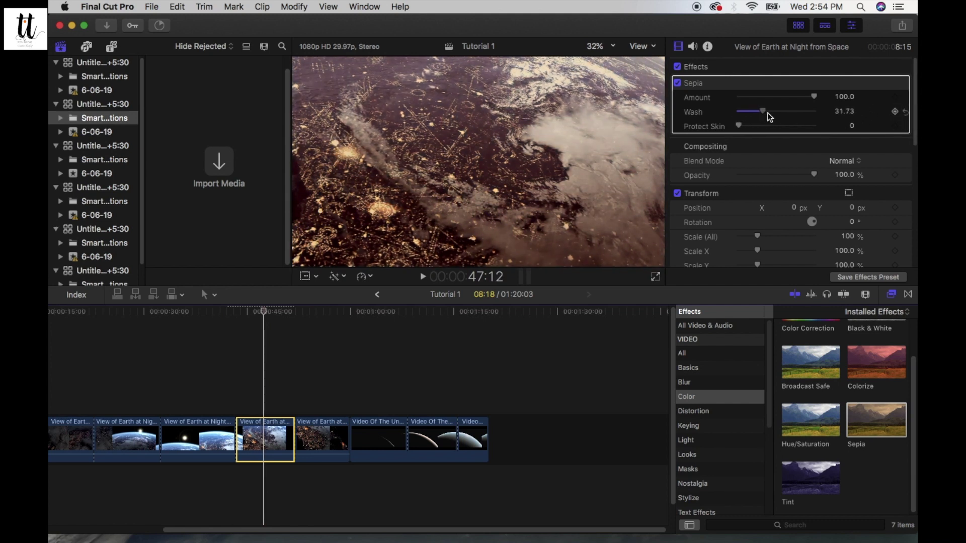
{"action": "left_click", "coordinate": [896, 111]}
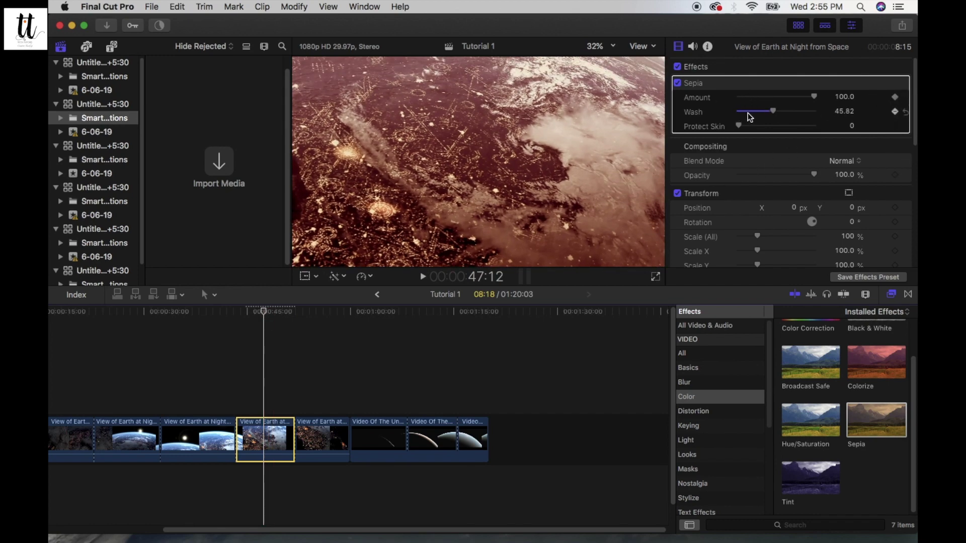
{"action": "left_click_drag", "start_coordinate": [772, 111], "coordinate": [728, 112]}
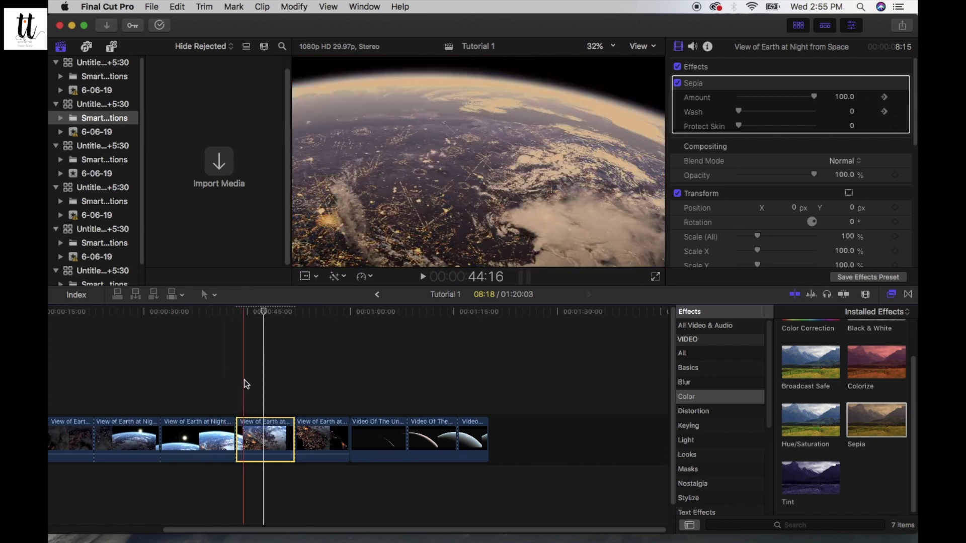
Step: Set Sepia Wash to about 39, keyframe Sepia Amount at 0 near 43:19, and add Hue/Saturation
{"action": "left_click_drag", "start_coordinate": [738, 113], "coordinate": [780, 116]}
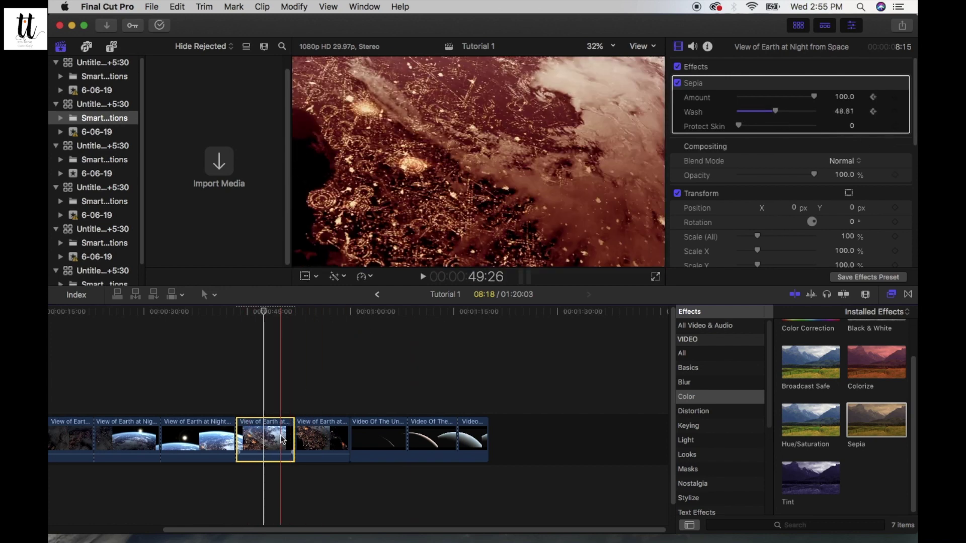
{"action": "left_click_drag", "start_coordinate": [264, 314], "coordinate": [239, 320]}
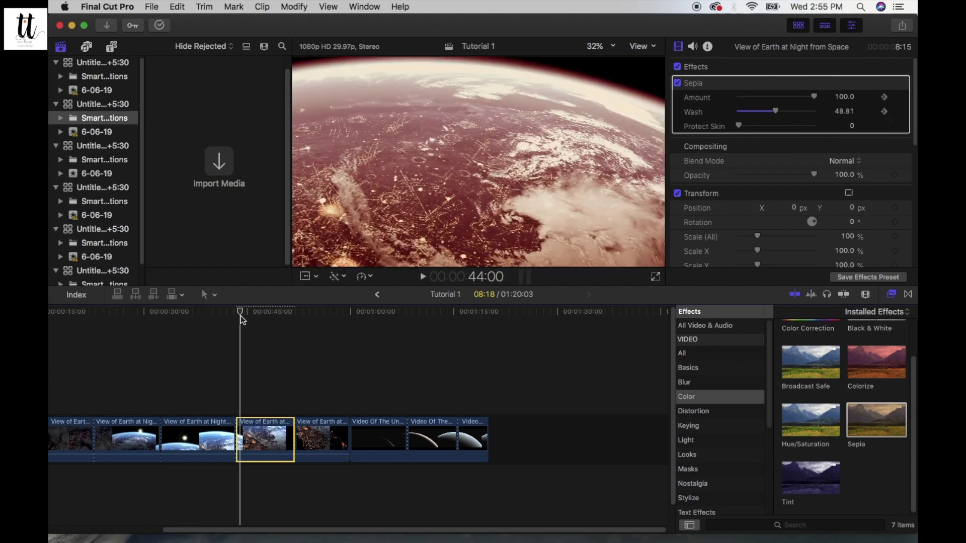
{"action": "left_click_drag", "start_coordinate": [814, 98], "coordinate": [647, 110]}
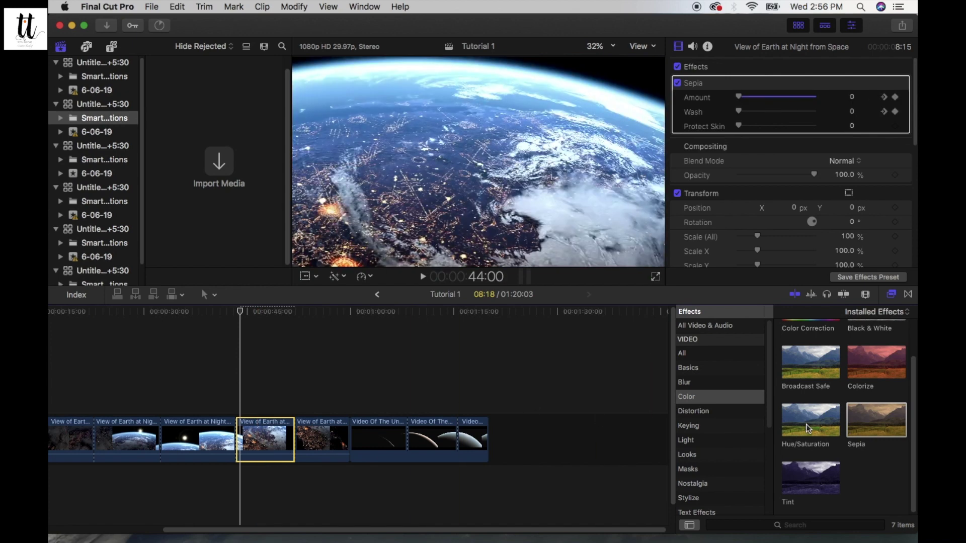
{"action": "mouse_move", "coordinate": [806, 424]}
{"action": "left_mouse_down"}
{"action": "mouse_move", "coordinate": [578, 498]}
{"action": "mouse_move", "coordinate": [267, 448]}
{"action": "left_mouse_up"}
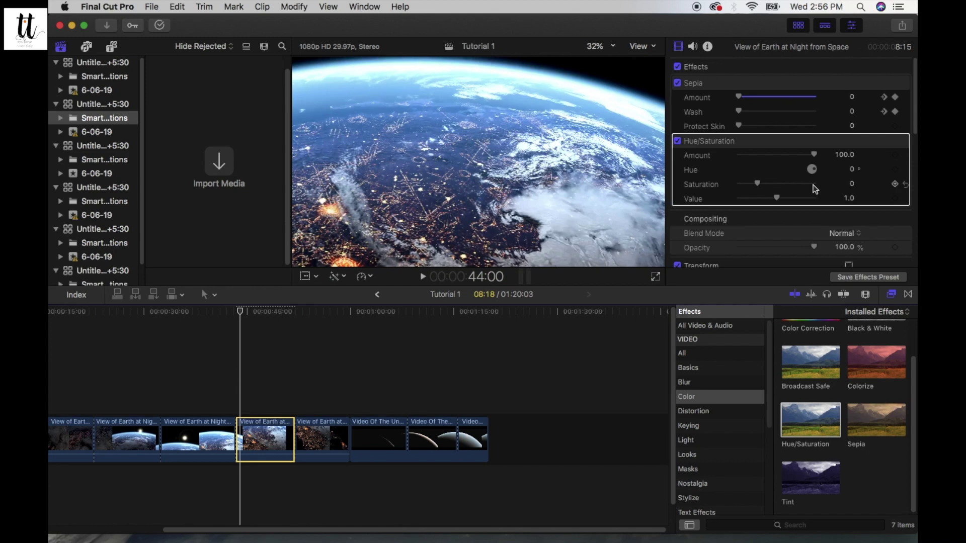
Step: Lower the city-lights clip's Hue/Saturation Saturation value to 0.5
{"action": "left_click", "coordinate": [852, 185]}
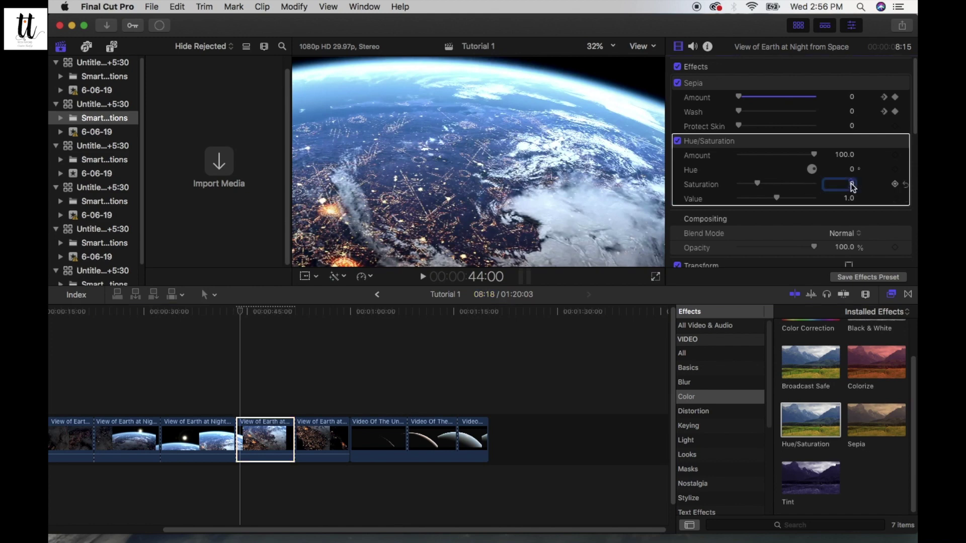
{"action": "type", "text": ".5"}
{"action": "key", "text": "Return"}
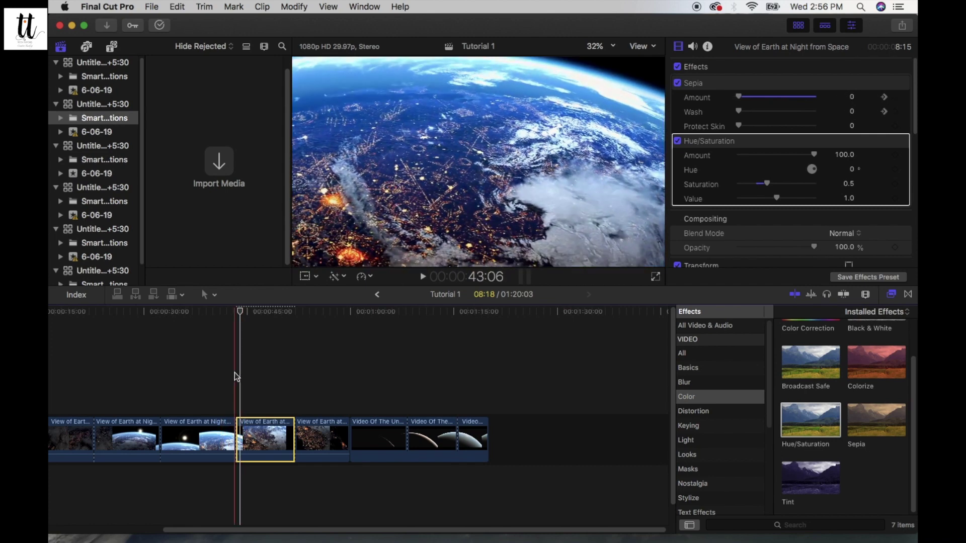
{"action": "left_click", "coordinate": [224, 428]}
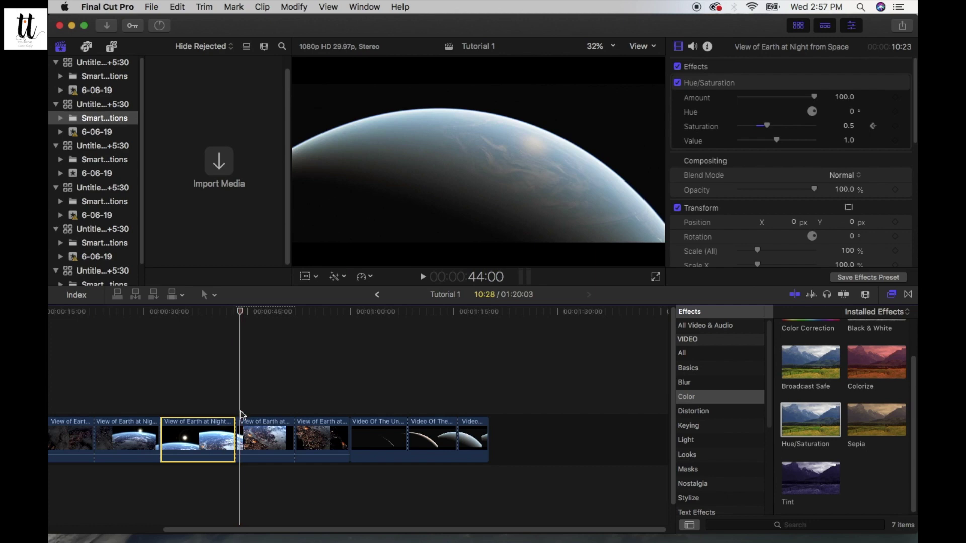
{"action": "left_click", "coordinate": [251, 437]}
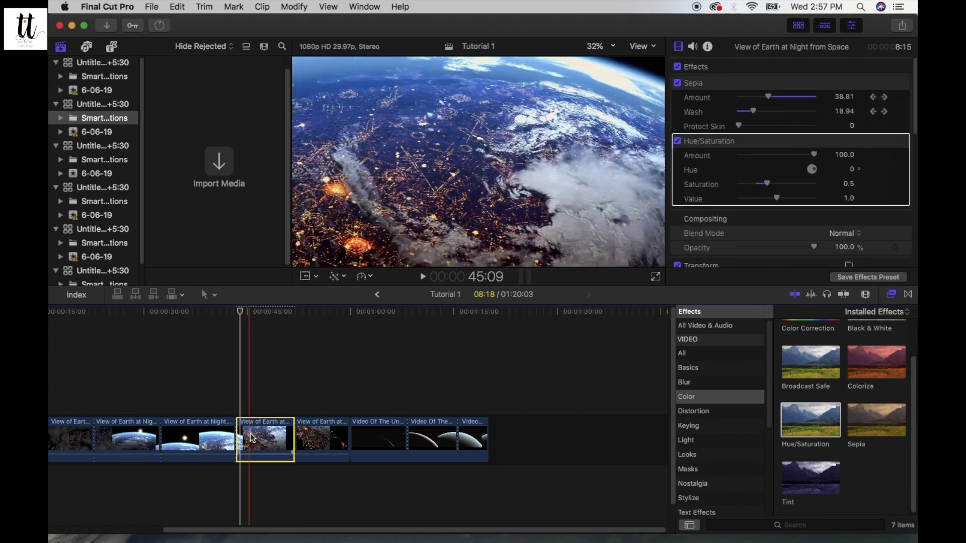
{"action": "left_click", "coordinate": [207, 439]}
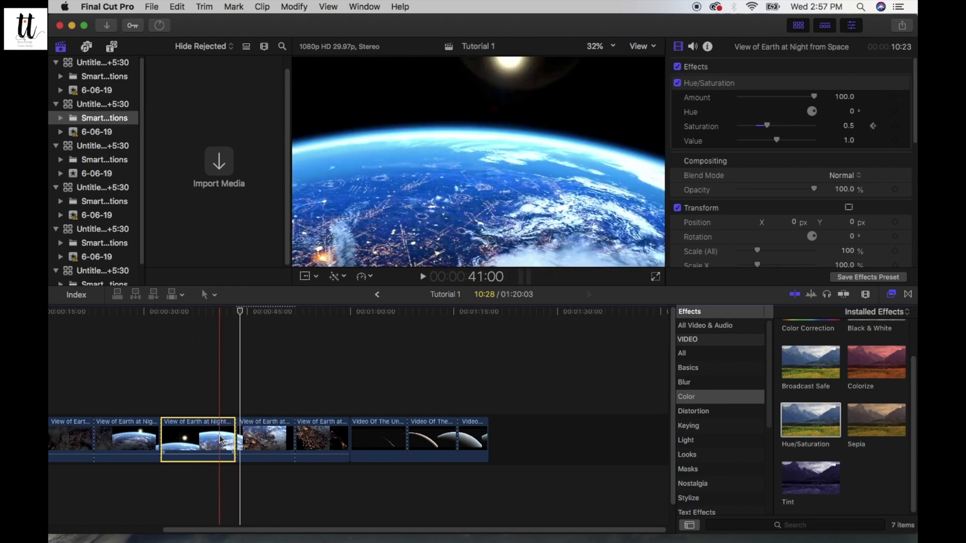
{"action": "left_click", "coordinate": [257, 437]}
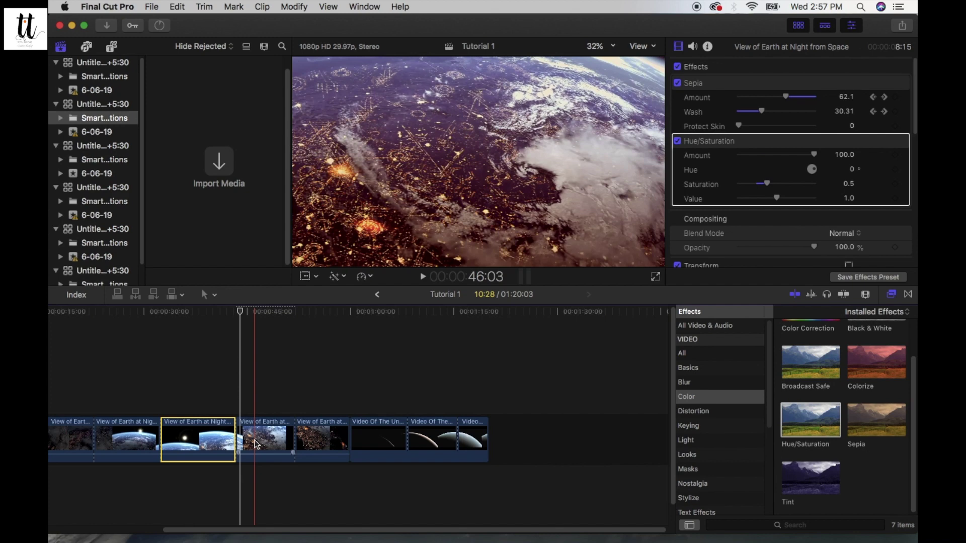
{"action": "left_click", "coordinate": [227, 441]}
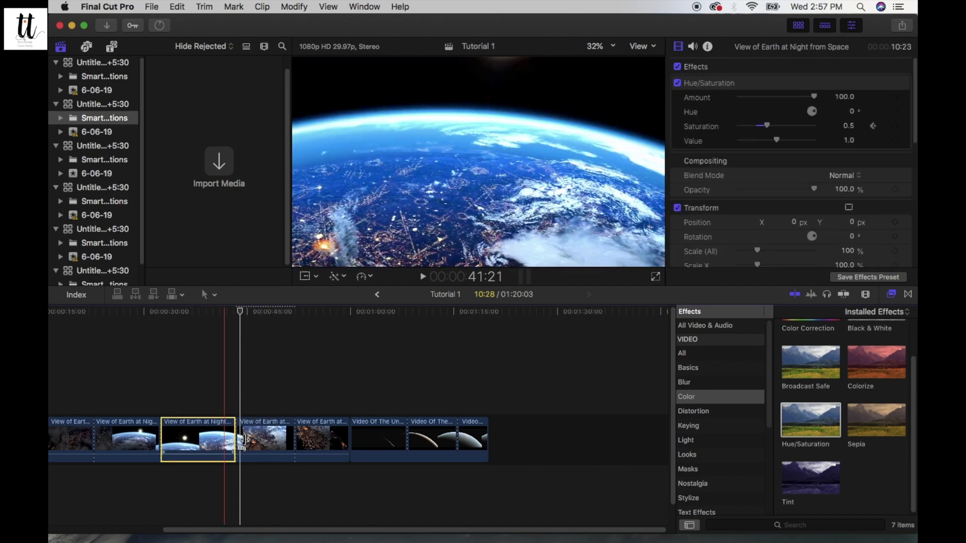
{"action": "left_click", "coordinate": [256, 443]}
{"action": "left_click", "coordinate": [227, 439]}
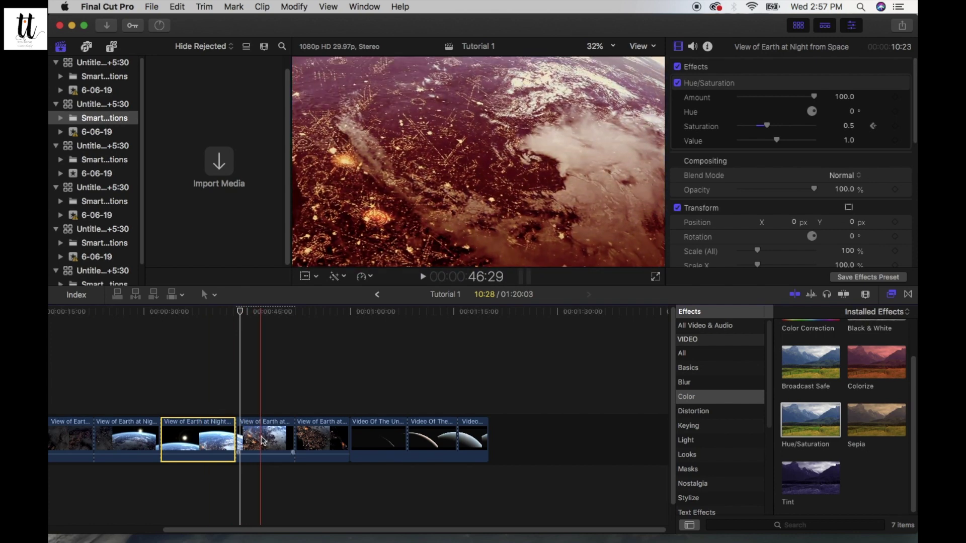
{"action": "key", "text": "super+alt+v"}
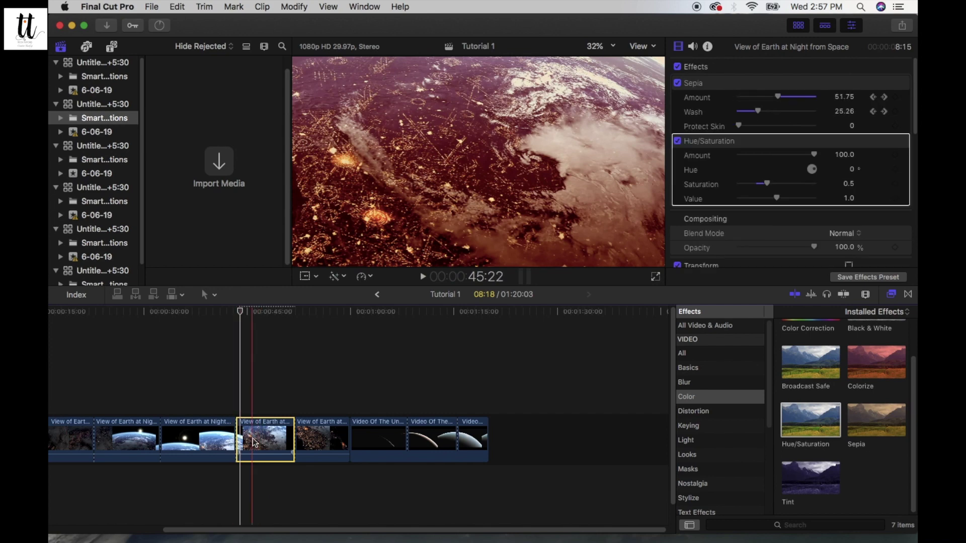
{"action": "left_click", "coordinate": [222, 440]}
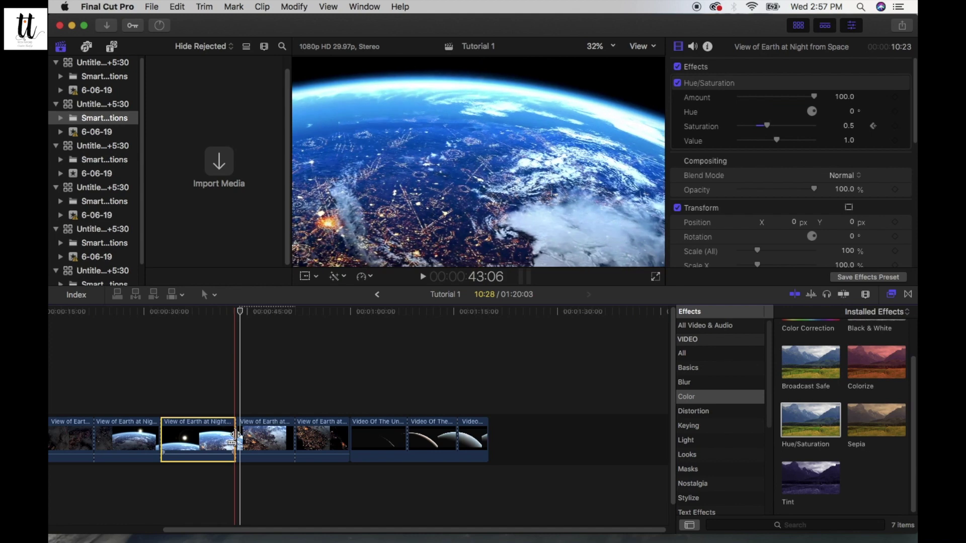
{"action": "left_click", "coordinate": [235, 435]}
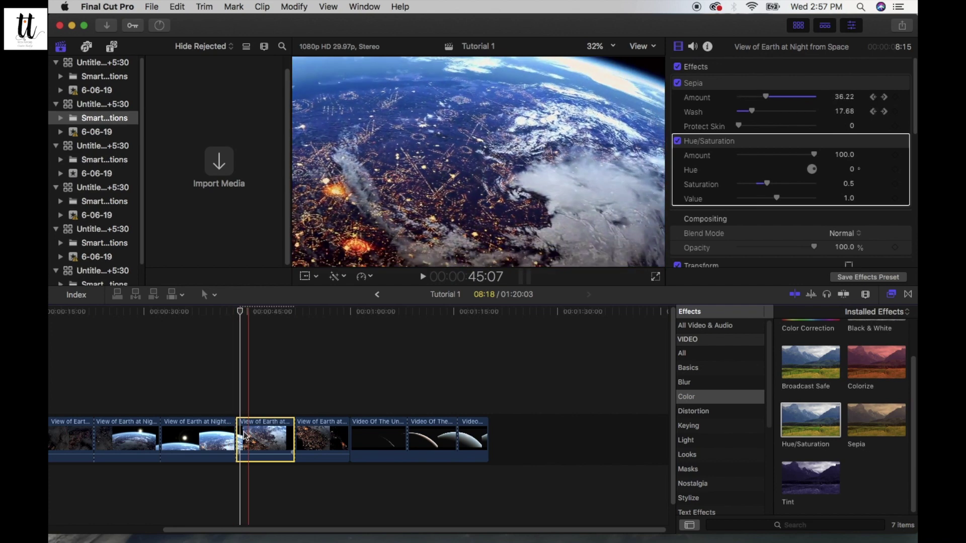
{"action": "left_click", "coordinate": [223, 436]}
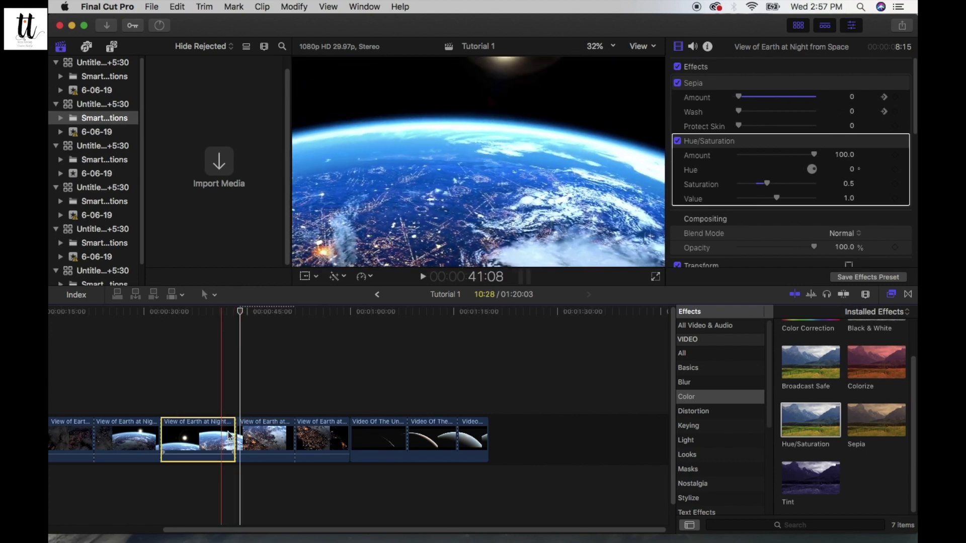
{"action": "left_click", "coordinate": [246, 437]}
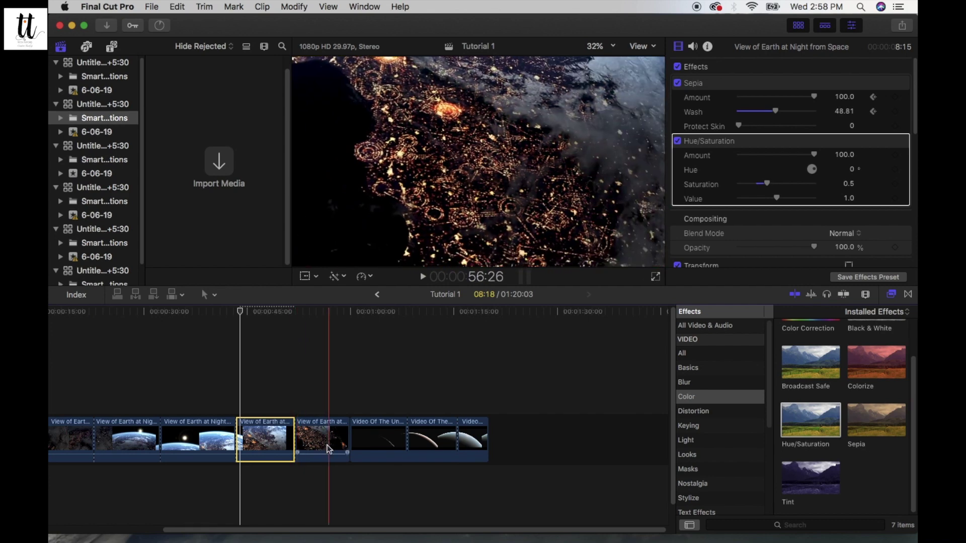
Step: Select the fifth Earth at Night clip and apply the Tint effect to it
{"action": "left_click", "coordinate": [313, 431]}
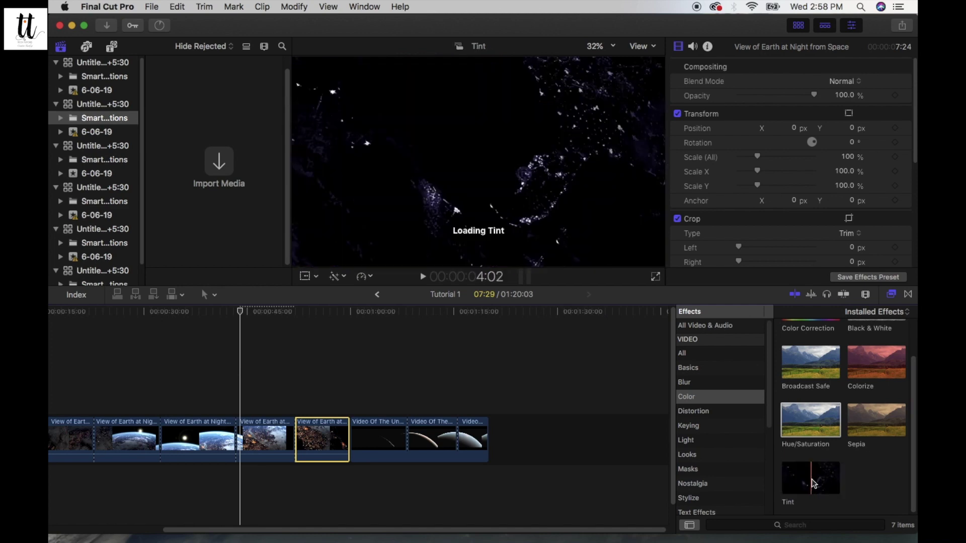
{"action": "left_click_drag", "start_coordinate": [823, 484], "coordinate": [327, 446]}
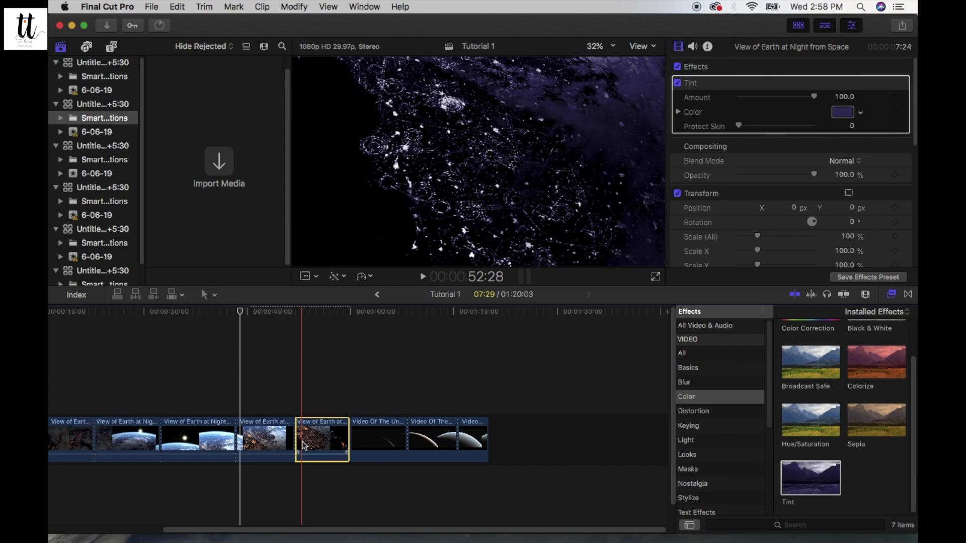
Step: At 55:28, change the fifth clip's Tint color to a deep dark red in the Colors window
{"action": "left_click", "coordinate": [323, 313]}
{"action": "left_click", "coordinate": [842, 113]}
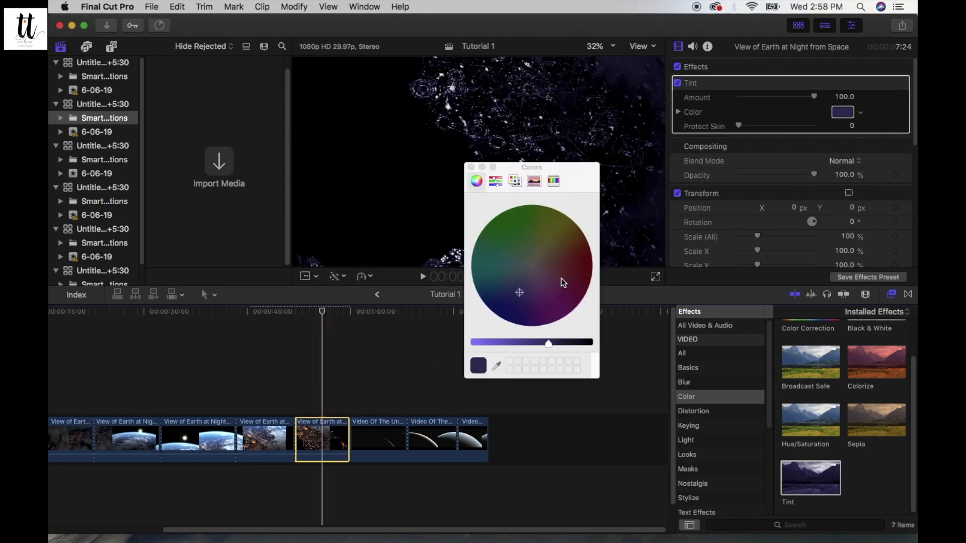
{"action": "left_click_drag", "start_coordinate": [529, 347], "coordinate": [481, 343]}
{"action": "left_click", "coordinate": [526, 268]}
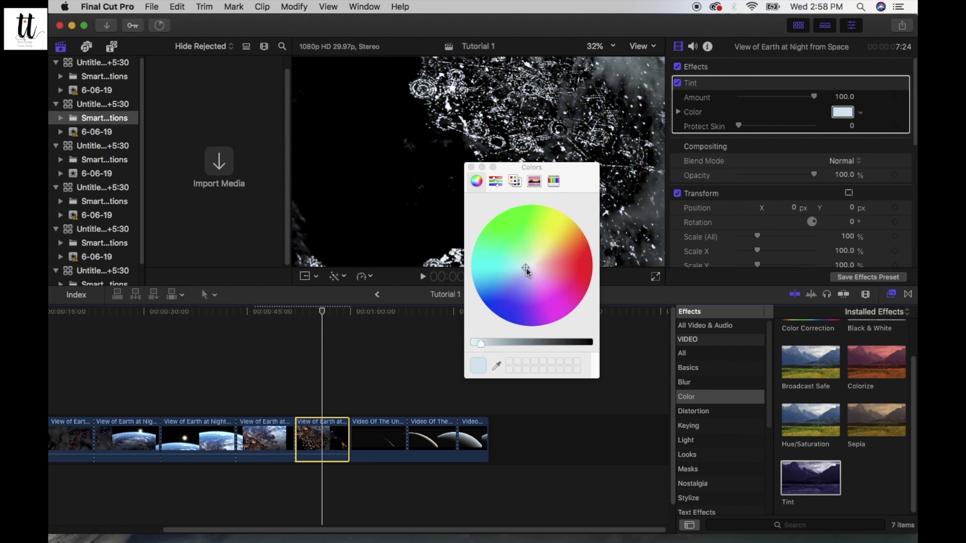
{"action": "left_click", "coordinate": [591, 268]}
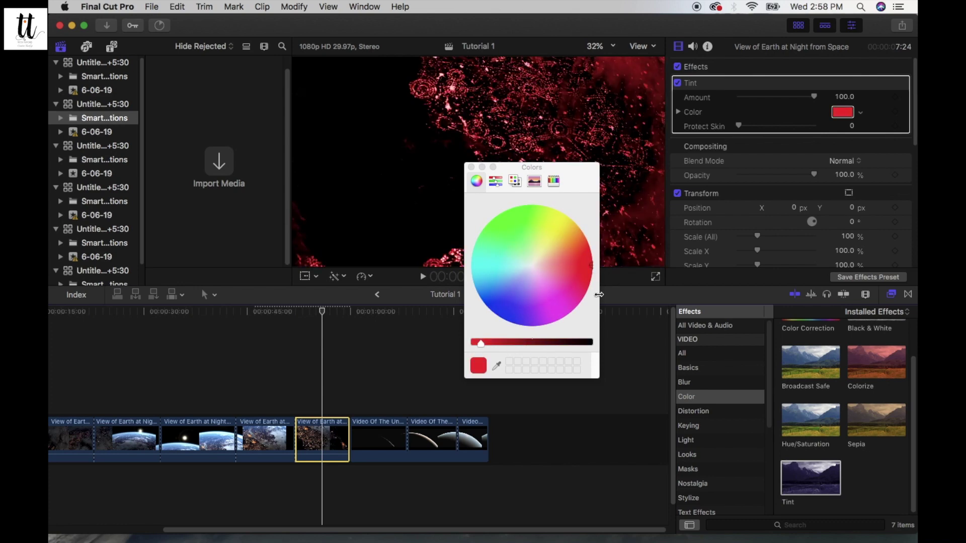
{"action": "left_click_drag", "start_coordinate": [479, 346], "coordinate": [450, 344]}
{"action": "left_click_drag", "start_coordinate": [581, 260], "coordinate": [582, 260]}
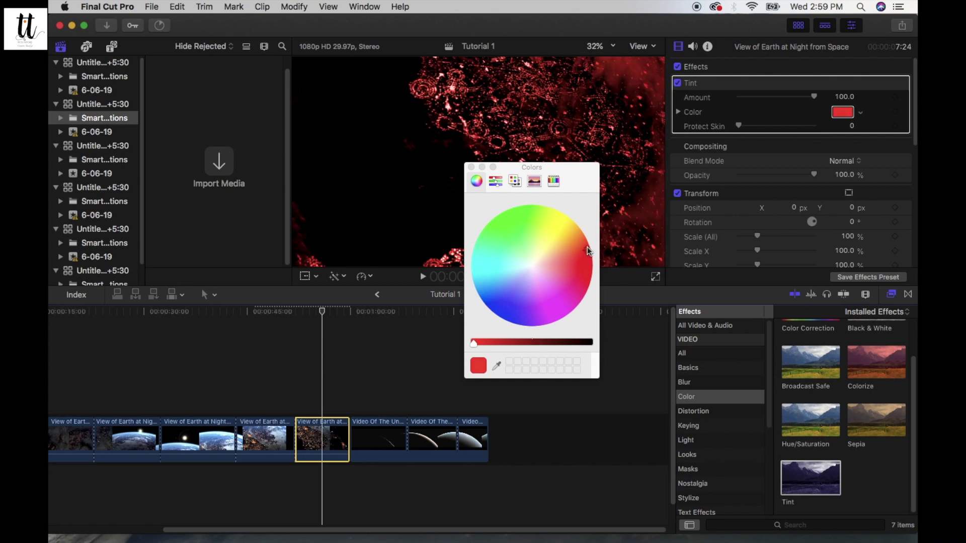
{"action": "mouse_move", "coordinate": [509, 342]}
{"action": "left_mouse_down"}
{"action": "mouse_move", "coordinate": [557, 347]}
{"action": "mouse_move", "coordinate": [539, 342]}
{"action": "left_mouse_up"}
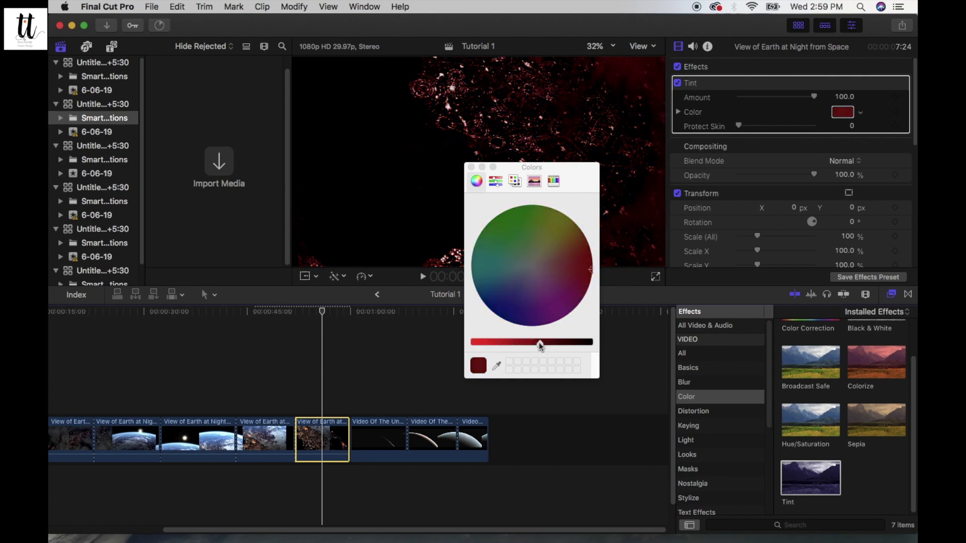
{"action": "left_click", "coordinate": [469, 167]}
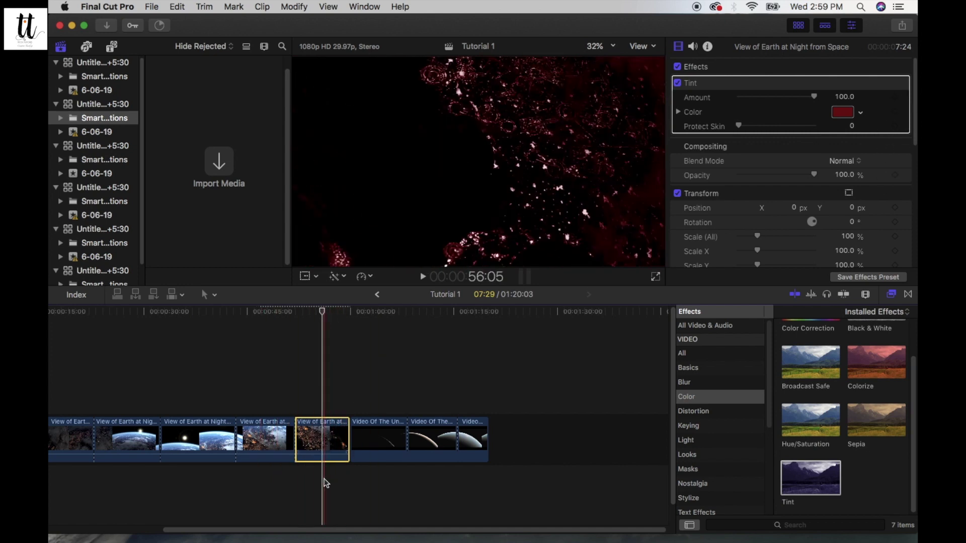
Step: Play and scrub through the red-tinted night-Earth clip, parking the playhead at 55:25
{"action": "key", "text": "s"}
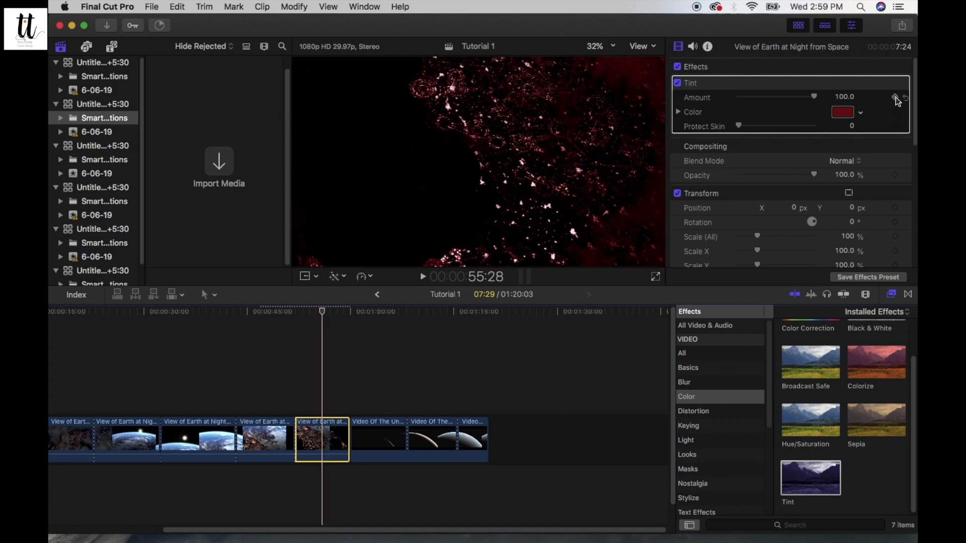
{"action": "left_click_drag", "start_coordinate": [302, 314], "coordinate": [322, 315]}
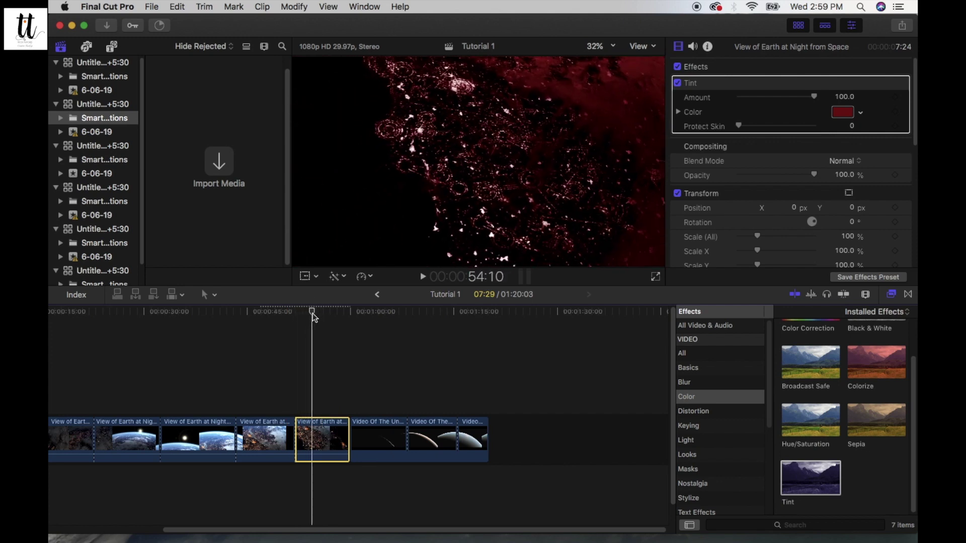
{"action": "key", "text": "s"}
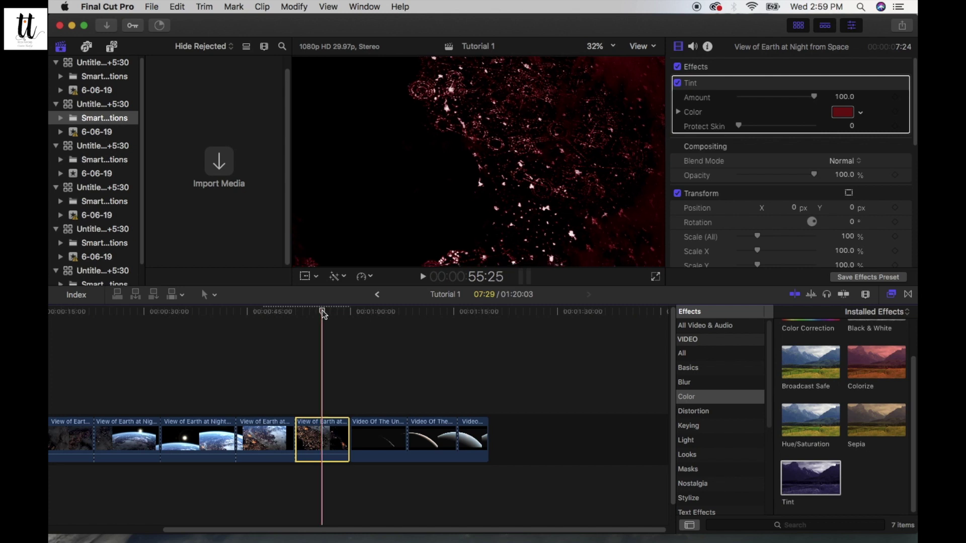
{"action": "mouse_move", "coordinate": [322, 309]}
{"action": "left_mouse_down"}
{"action": "mouse_move", "coordinate": [310, 311]}
{"action": "mouse_move", "coordinate": [343, 321]}
{"action": "mouse_move", "coordinate": [321, 314]}
{"action": "mouse_move", "coordinate": [338, 315]}
{"action": "left_mouse_up"}
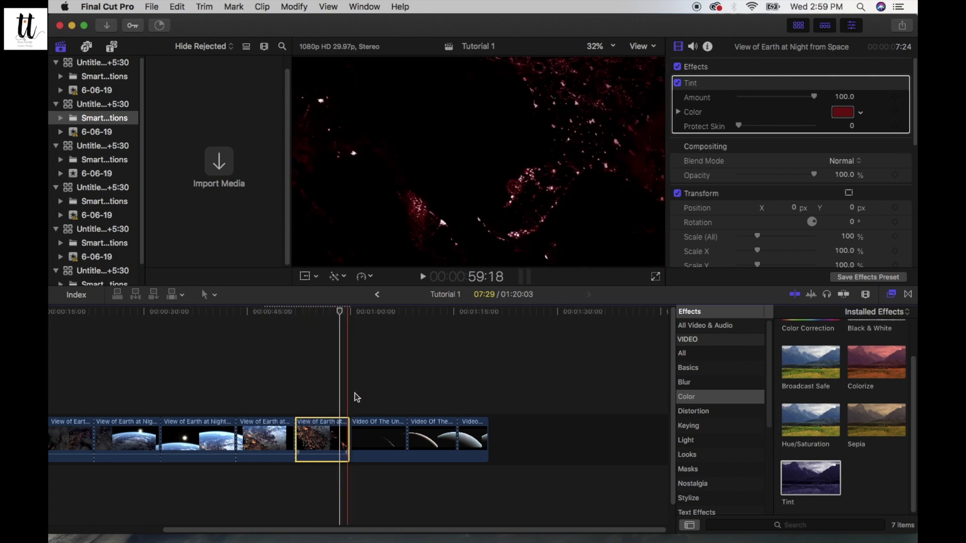
{"action": "left_click_drag", "start_coordinate": [340, 313], "coordinate": [308, 307]}
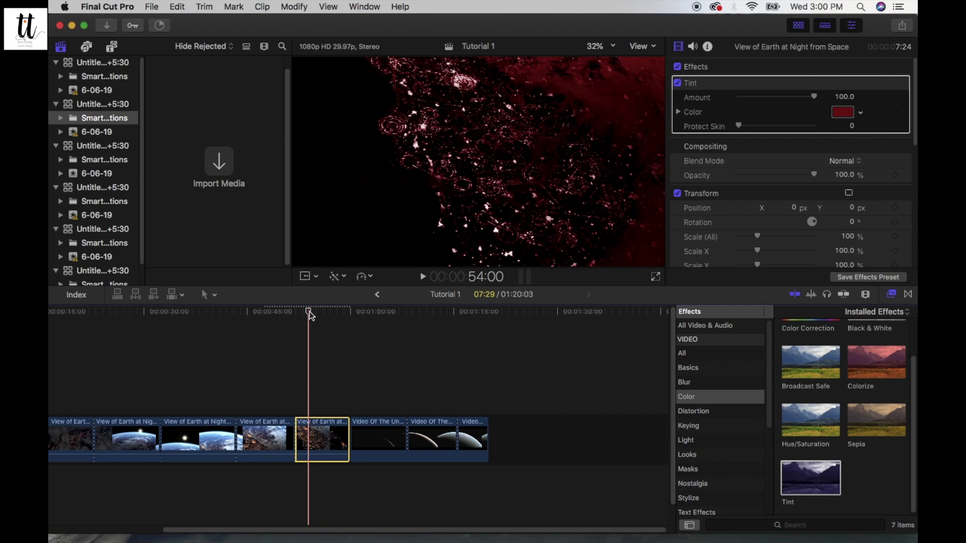
{"action": "left_click_drag", "start_coordinate": [310, 312], "coordinate": [322, 316]}
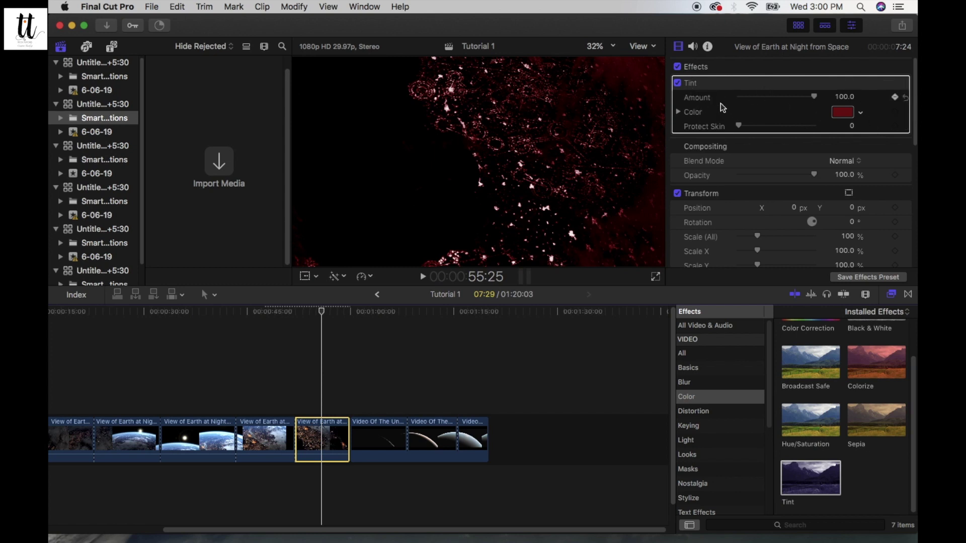
Step: Keyframe Tint Amount at 100 at 55:25 and 0 at 52:15, then add Hue/Saturation
{"action": "left_click", "coordinate": [895, 97]}
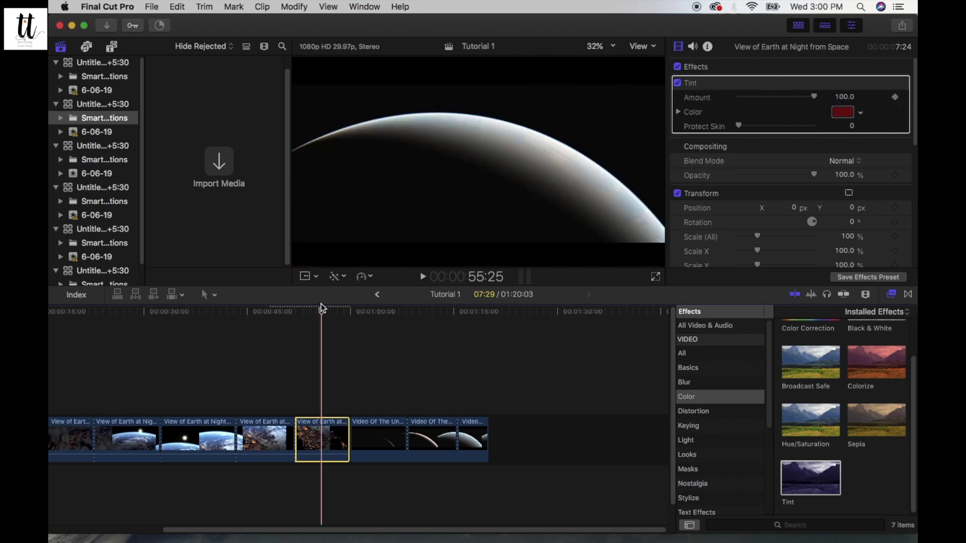
{"action": "left_click_drag", "start_coordinate": [323, 313], "coordinate": [299, 312]}
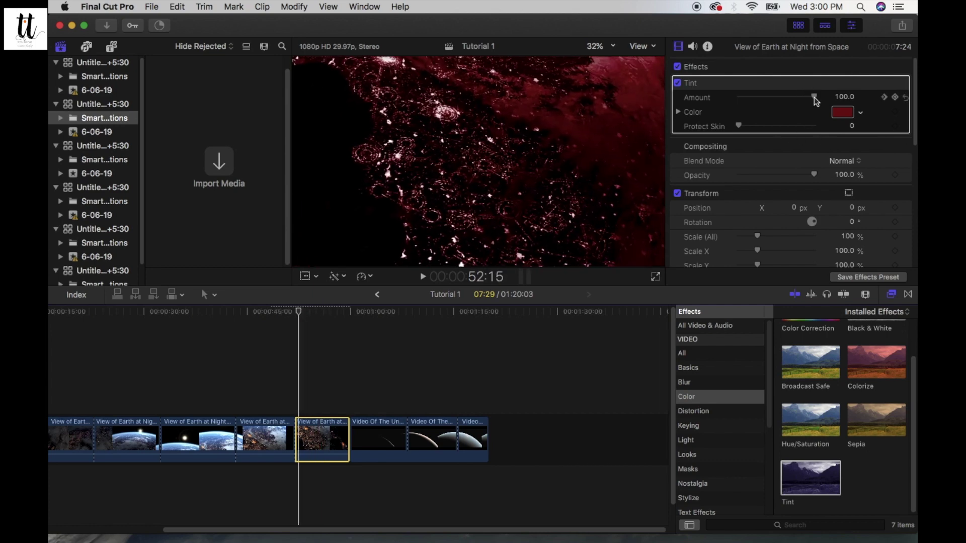
{"action": "left_click_drag", "start_coordinate": [814, 97], "coordinate": [694, 113]}
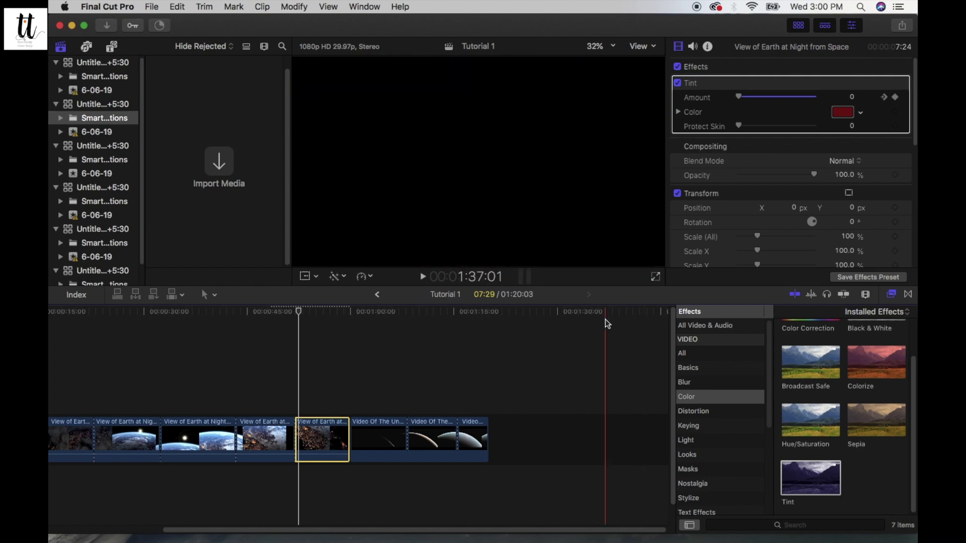
{"action": "left_click_drag", "start_coordinate": [805, 422], "coordinate": [324, 442]}
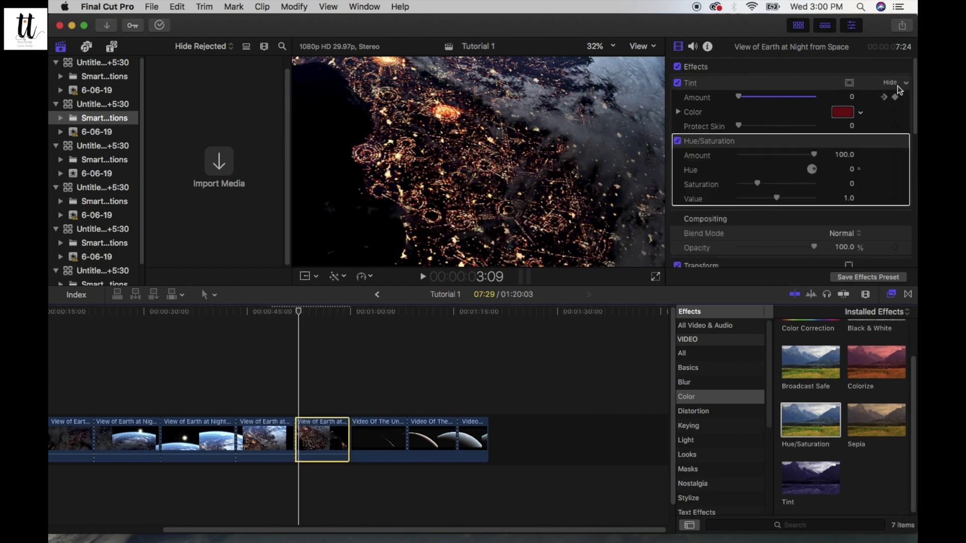
Step: Set the night-Earth clip's Hue/Saturation saturation to 0.5, then check the preceding clip and undo
{"action": "left_click", "coordinate": [852, 184]}
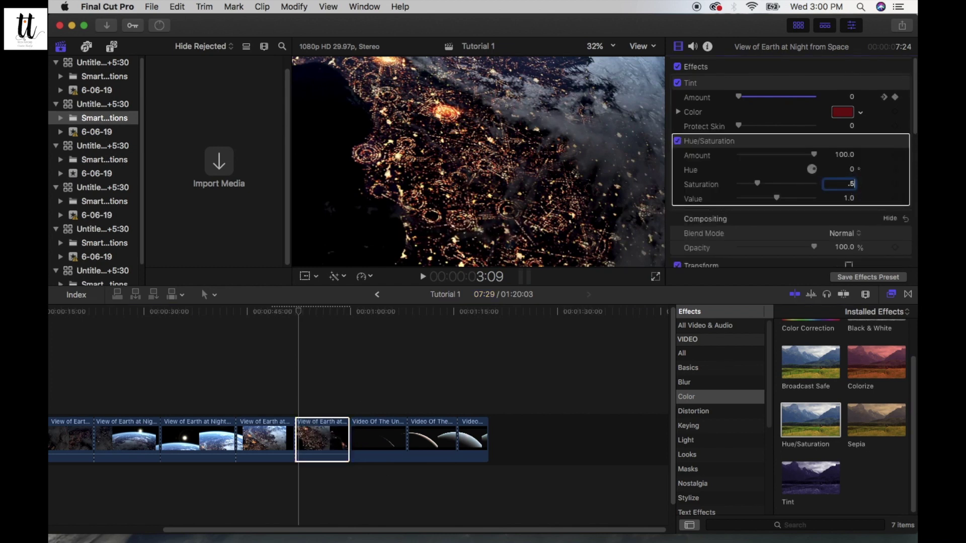
{"action": "key", "text": "Return"}
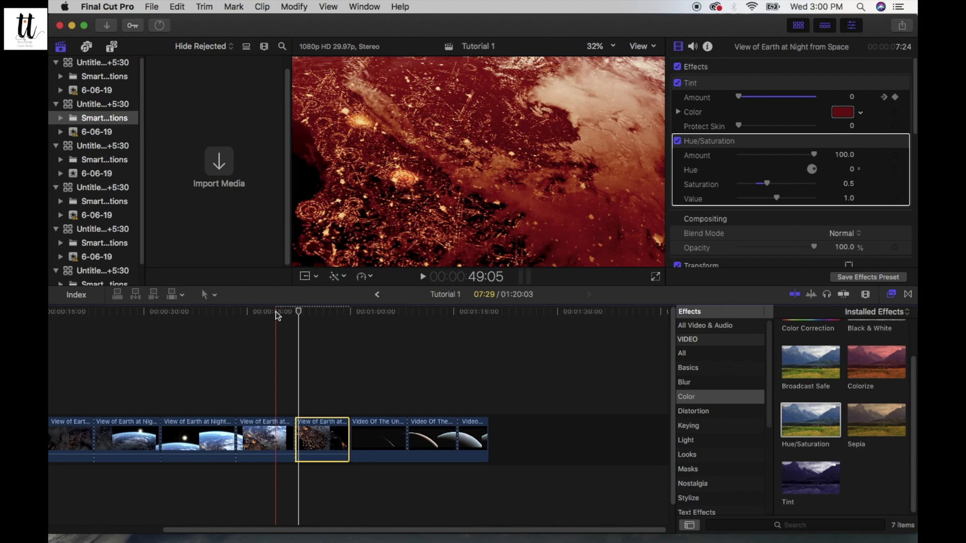
{"action": "left_click", "coordinate": [271, 448]}
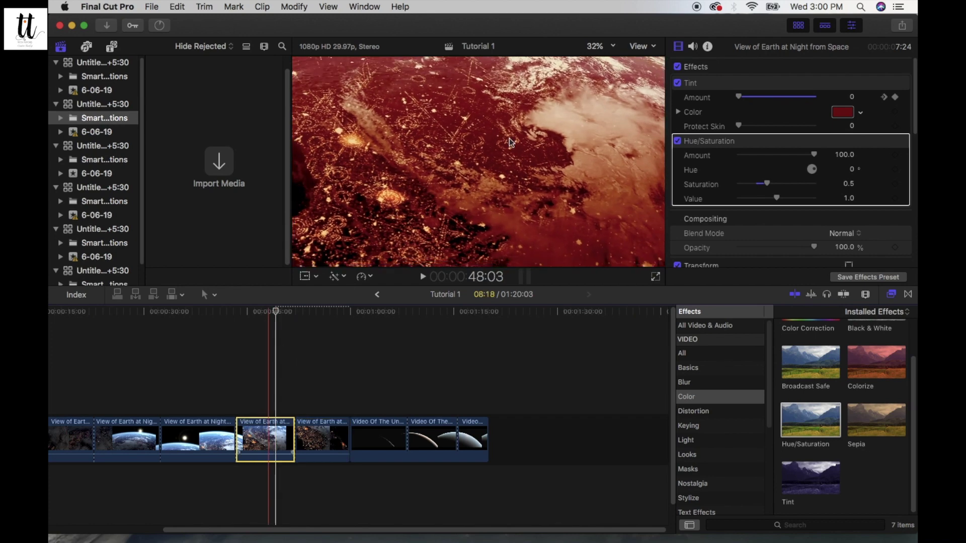
{"action": "key", "text": "super+z"}
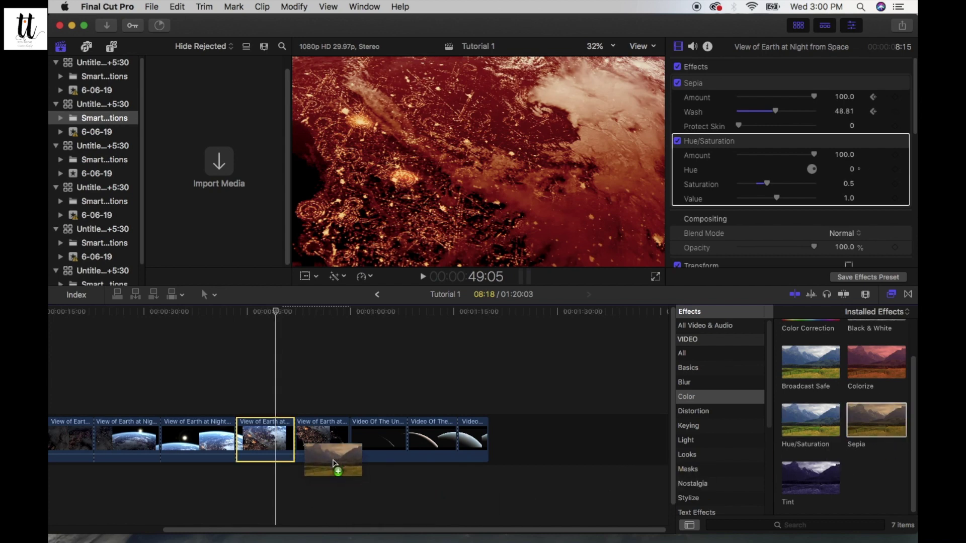
Step: Drop Sepia onto the night-Earth clip and set its Wash to 48.81
{"action": "left_click_drag", "start_coordinate": [878, 428], "coordinate": [330, 440]}
{"action": "left_click", "coordinate": [316, 310]}
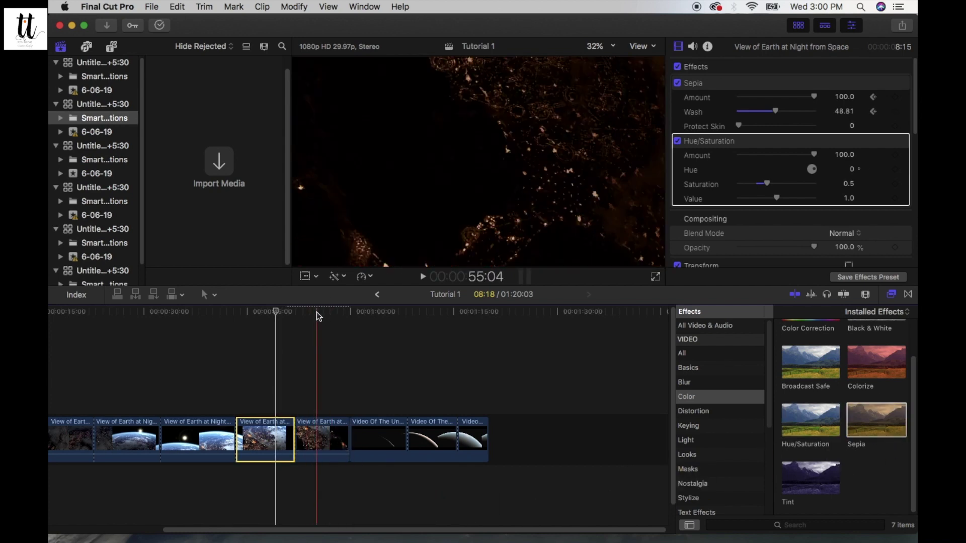
{"action": "left_click", "coordinate": [316, 438]}
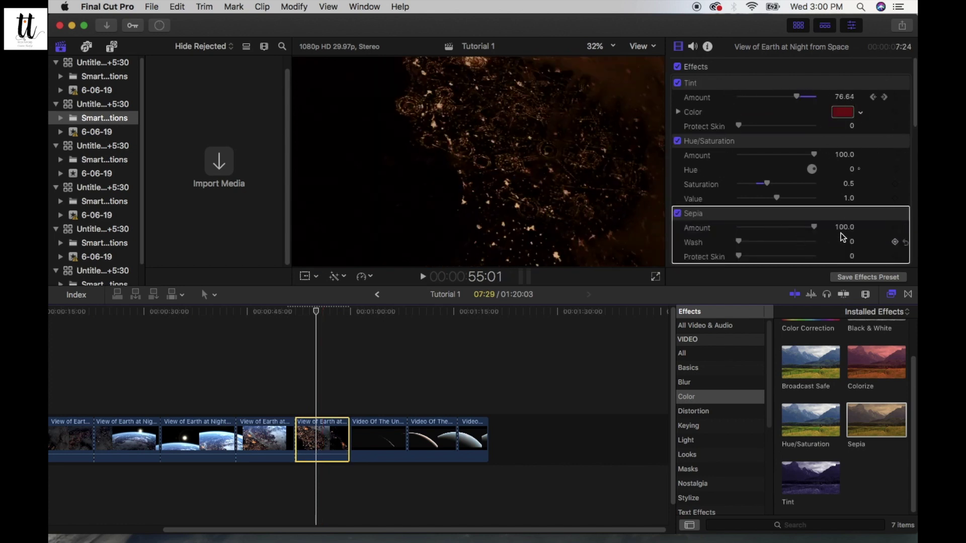
{"action": "scroll", "coordinate": [852, 241], "scroll_direction": "down", "scroll_amount": 1}
{"action": "left_click", "coordinate": [852, 239]}
{"action": "type", "text": "48"}
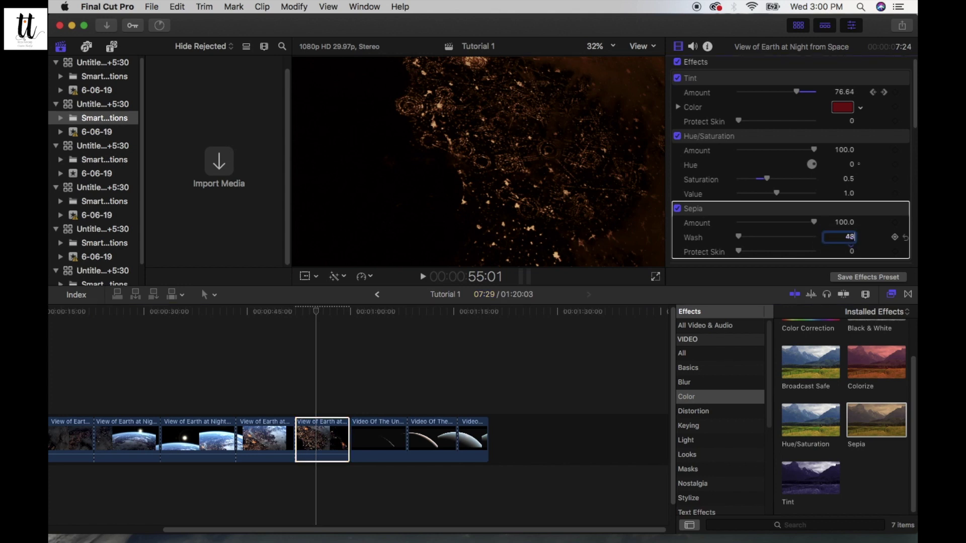
{"action": "type", "text": ".81"}
{"action": "key", "text": "Return"}
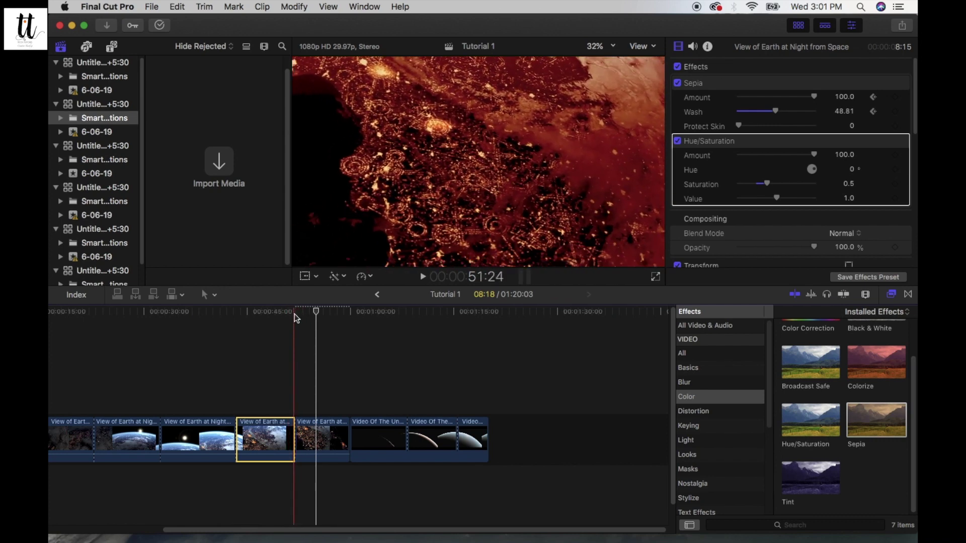
Step: Move Hue/Saturation below Sepia in the night-Earth clip's effect stack
{"action": "left_click", "coordinate": [307, 428]}
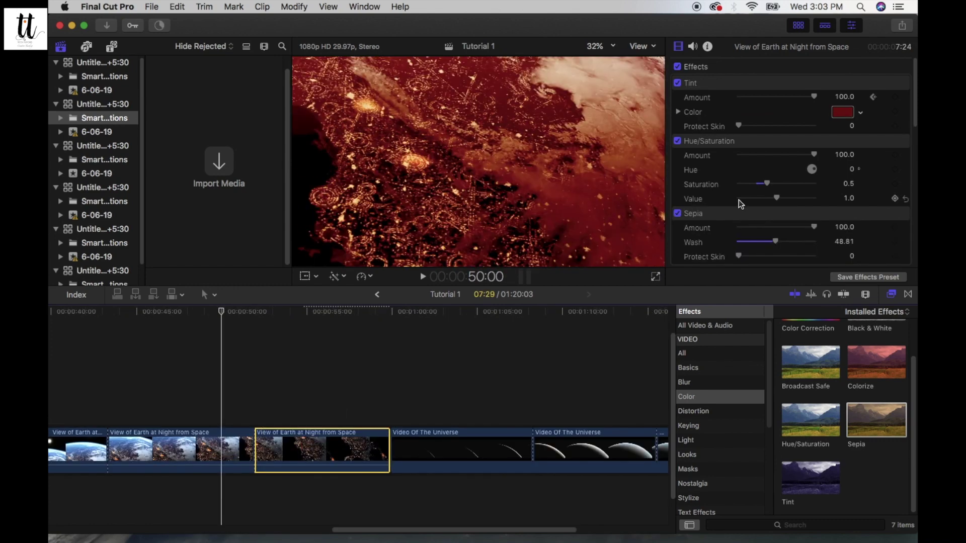
{"action": "scroll", "coordinate": [740, 203], "scroll_direction": "down", "scroll_amount": 1}
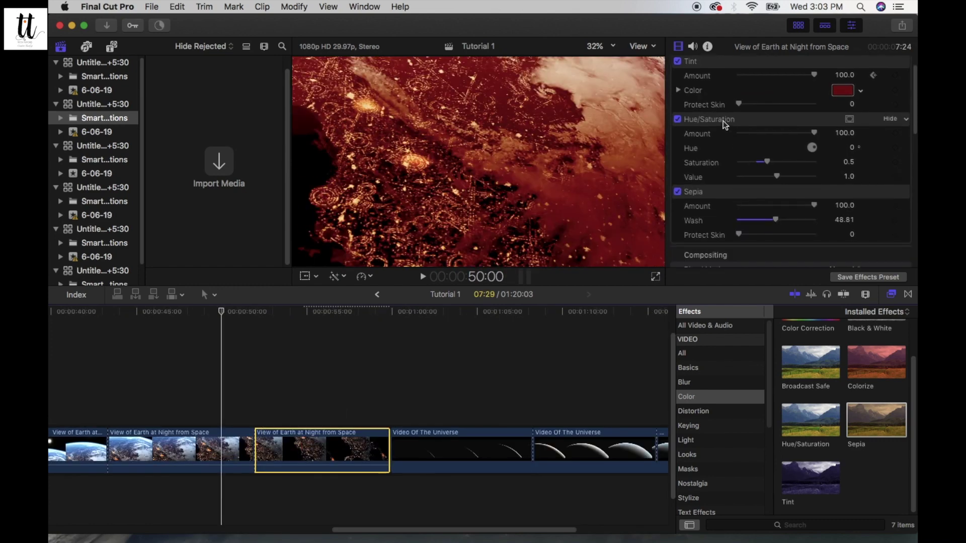
{"action": "mouse_move", "coordinate": [724, 124]}
{"action": "left_mouse_down"}
{"action": "mouse_move", "coordinate": [726, 222]}
{"action": "mouse_move", "coordinate": [724, 183]}
{"action": "left_mouse_up"}
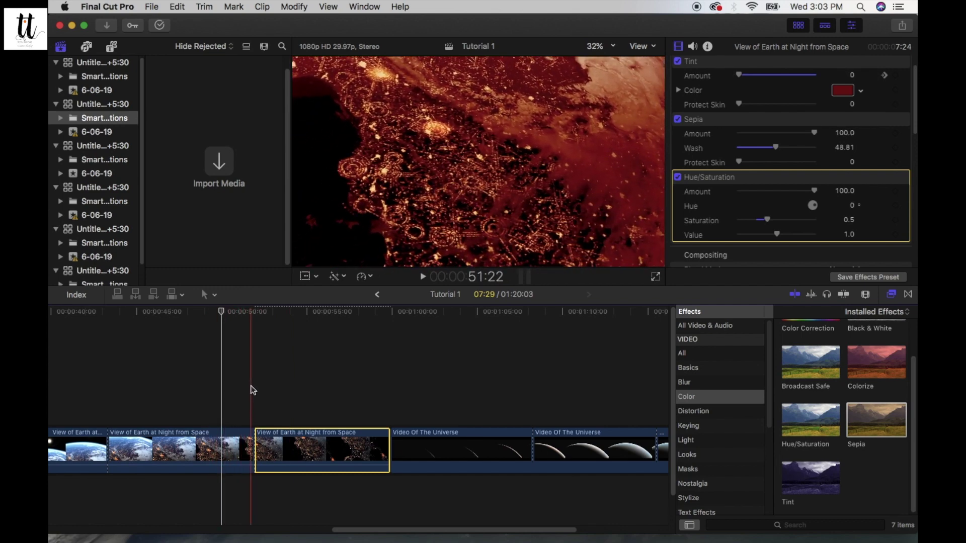
Step: Preview the result at 55:05 and 54:18, comparing it with the preceding Earth clip's effects
{"action": "left_click", "coordinate": [309, 313]}
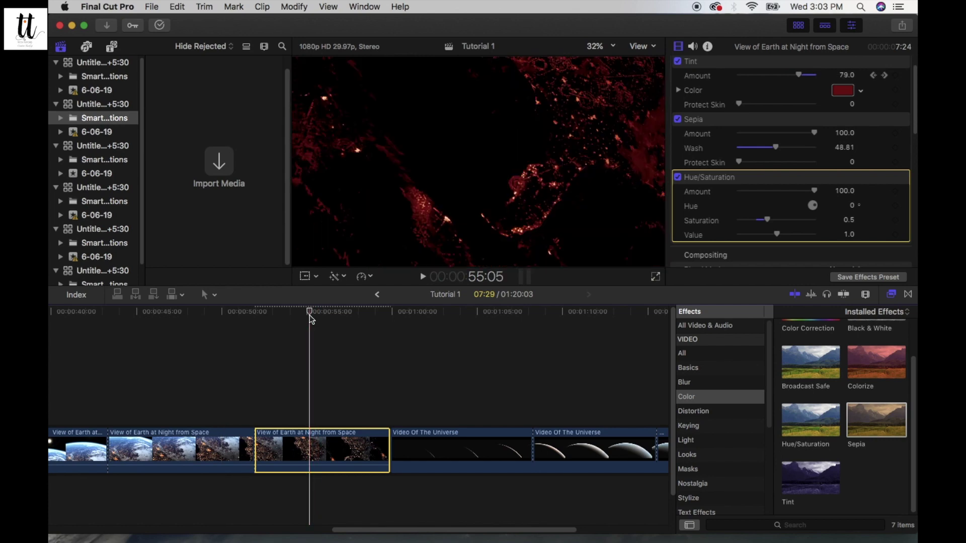
{"action": "scroll", "coordinate": [757, 206], "scroll_direction": "down", "scroll_amount": 3}
{"action": "scroll", "coordinate": [757, 206], "scroll_direction": "up", "scroll_amount": 3}
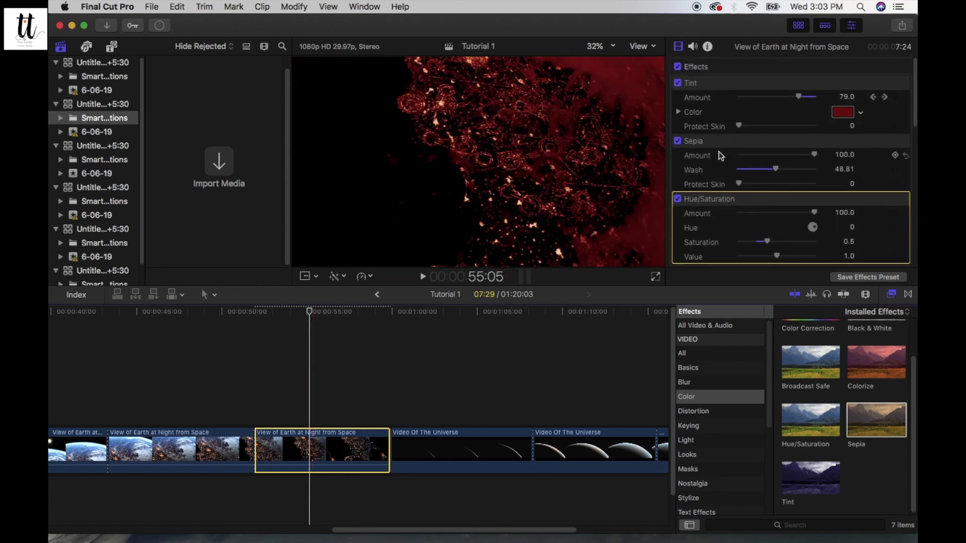
{"action": "scroll", "coordinate": [752, 215], "scroll_direction": "down", "scroll_amount": 3}
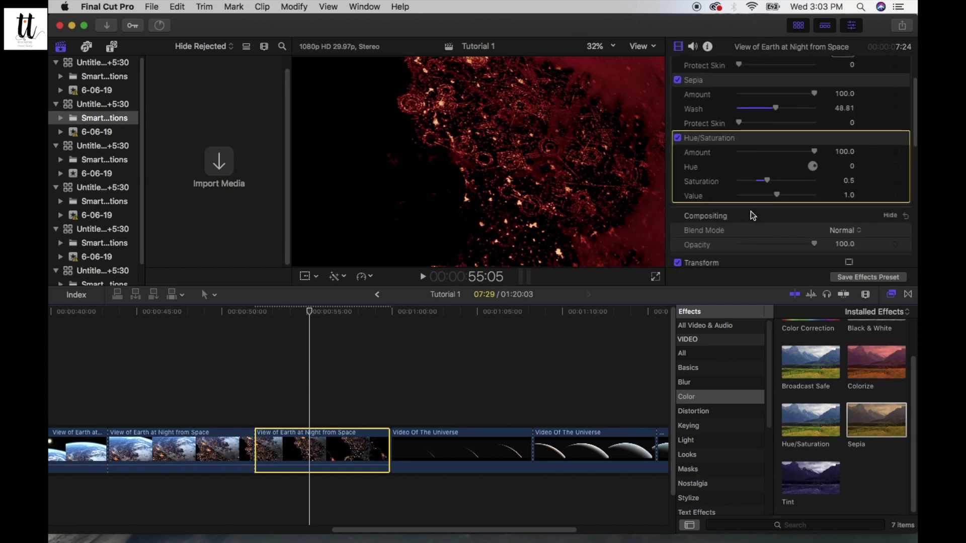
{"action": "left_click", "coordinate": [205, 453]}
{"action": "left_click", "coordinate": [225, 313]}
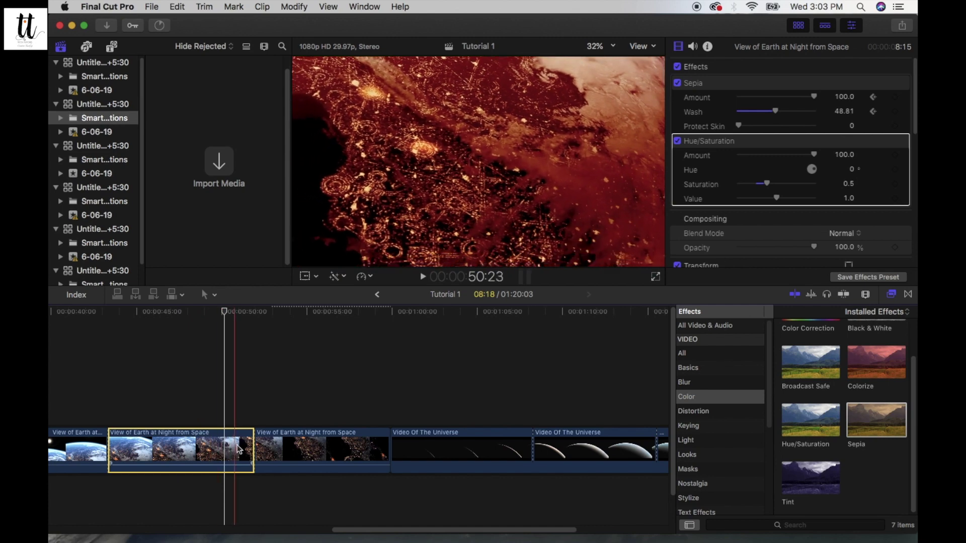
{"action": "left_click", "coordinate": [301, 313]}
{"action": "key", "text": "super+shift+z"}
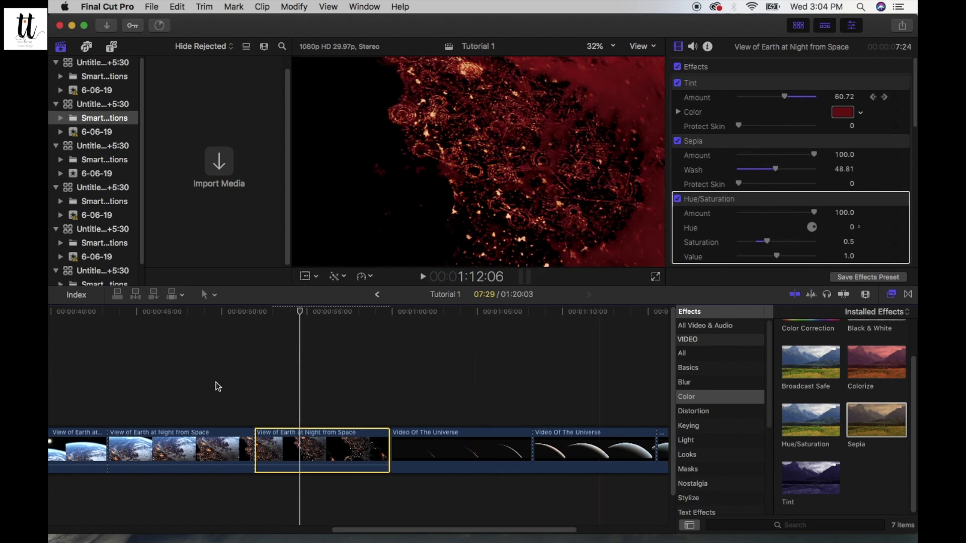
Step: Reselect the night-Earth clip and scroll the timeline back to review it
{"action": "left_click", "coordinate": [222, 442]}
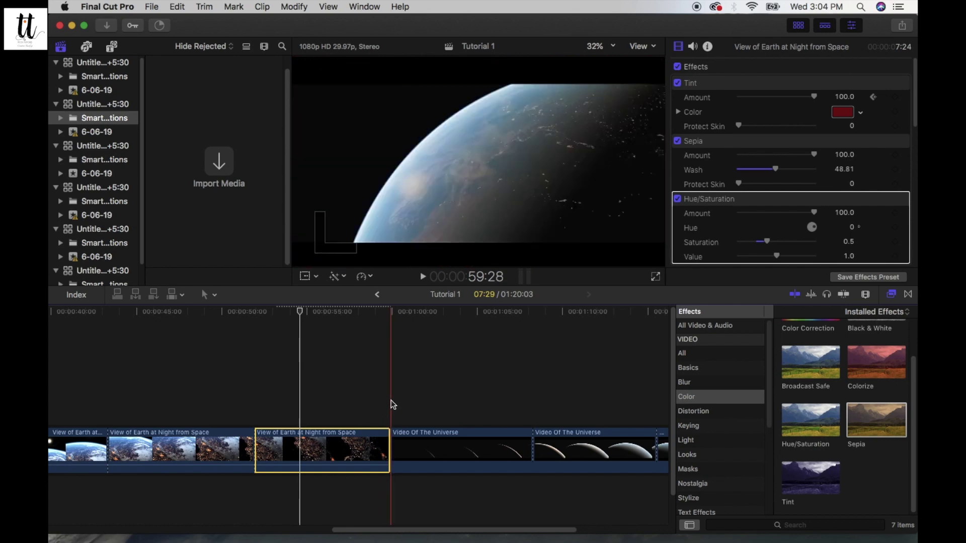
{"action": "scroll", "coordinate": [388, 403], "scroll_direction": "right", "scroll_amount": 5}
{"action": "scroll", "coordinate": [388, 403], "scroll_direction": "left", "scroll_amount": 3}
{"action": "scroll", "coordinate": [388, 403], "scroll_direction": "left", "scroll_amount": 3}
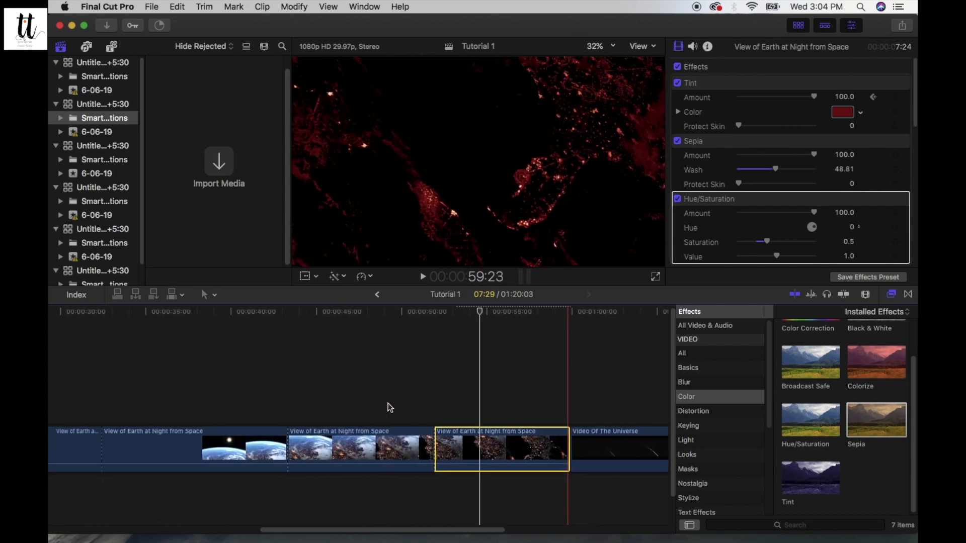
{"action": "scroll", "coordinate": [388, 403], "scroll_direction": "left", "scroll_amount": 2}
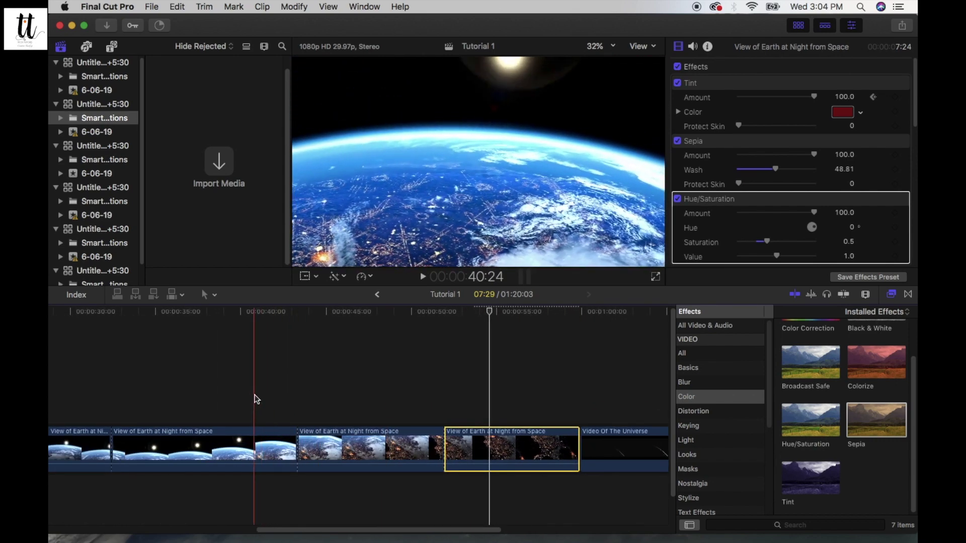
{"action": "scroll", "coordinate": [256, 399], "scroll_direction": "down", "scroll_amount": 5}
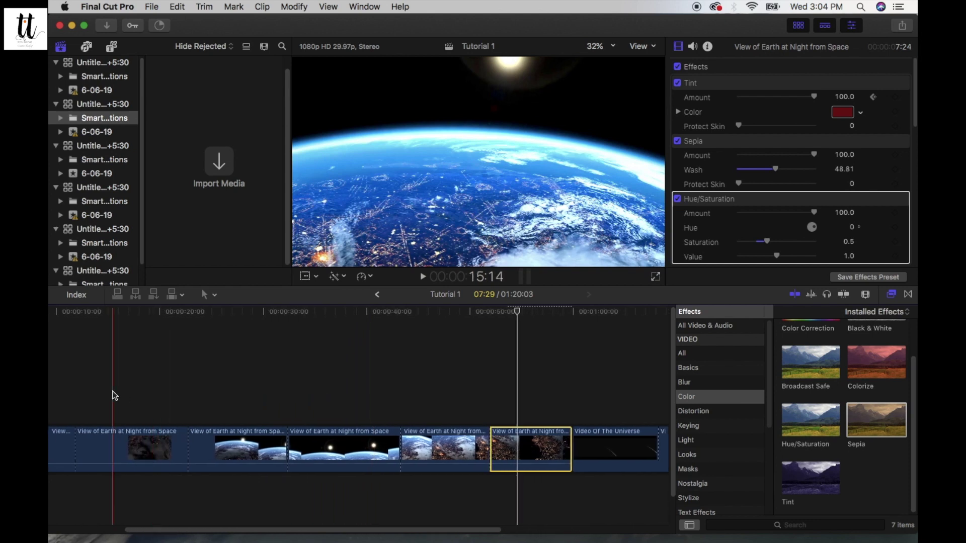
{"action": "scroll", "coordinate": [189, 388], "scroll_direction": "left", "scroll_amount": 2}
{"action": "scroll", "coordinate": [189, 388], "scroll_direction": "left", "scroll_amount": 4}
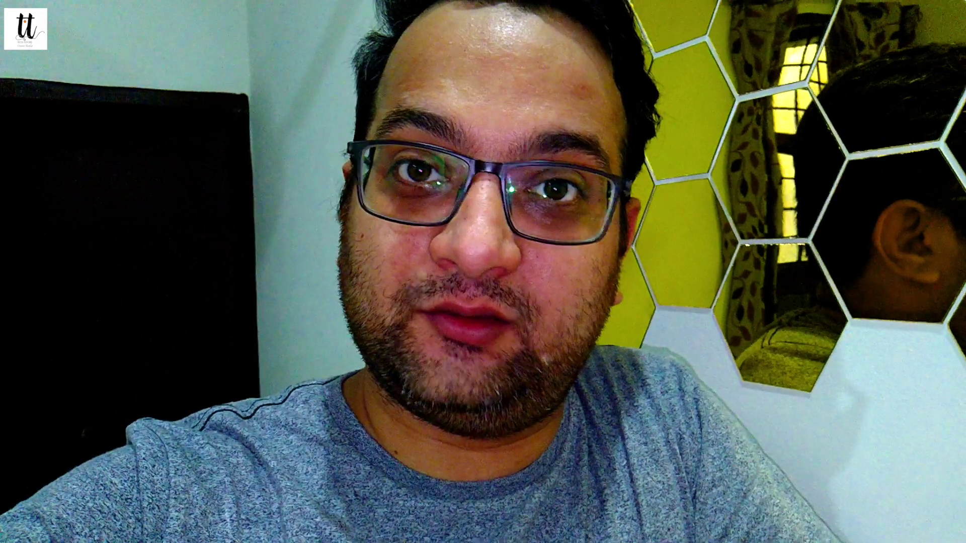